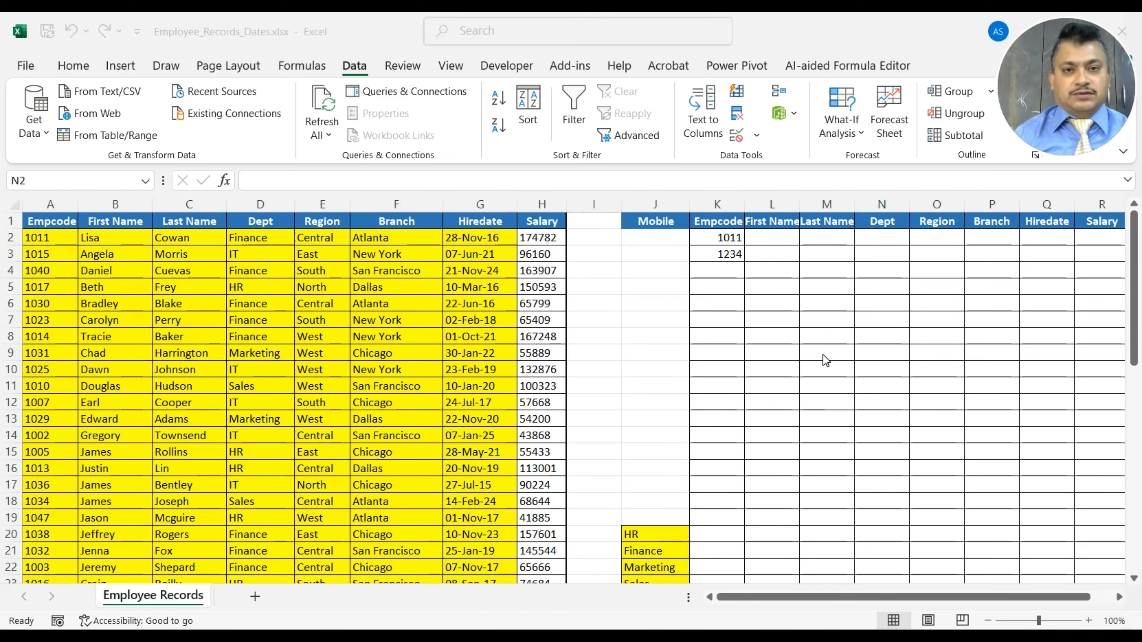
pyautogui.scroll(-2, 692, 389)
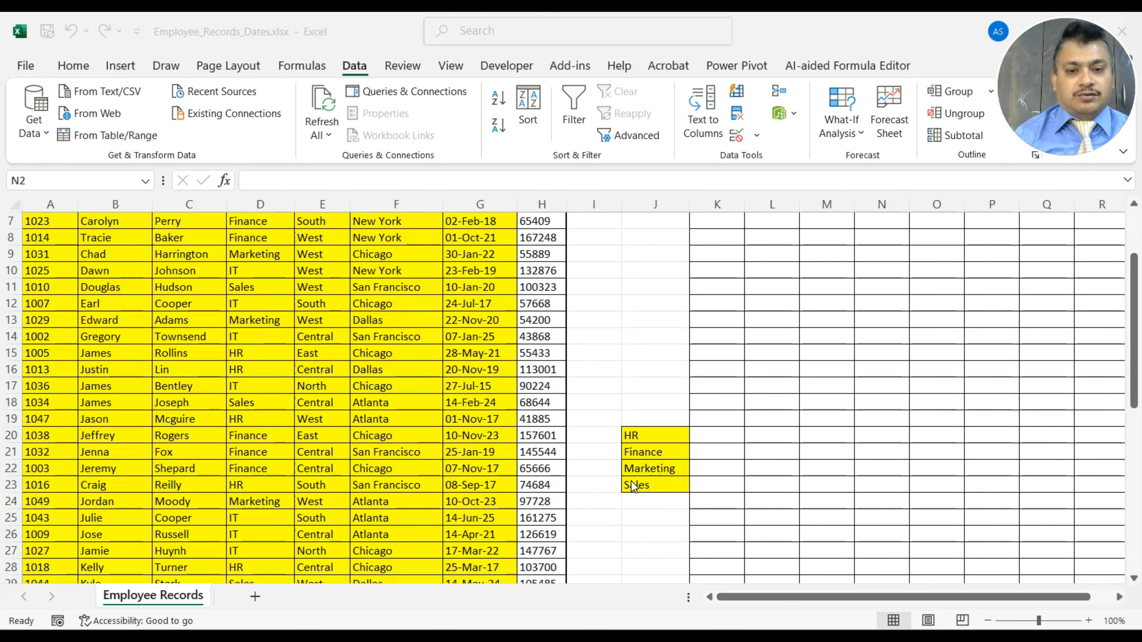
pyautogui.scroll(2, 634, 486)
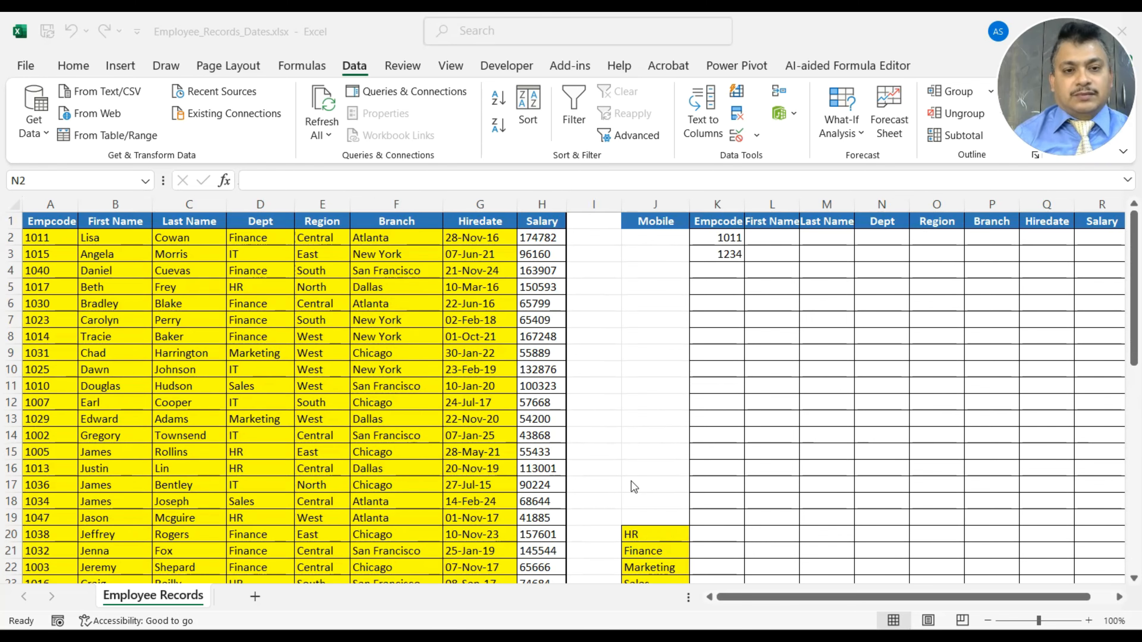
pyautogui.click(873, 240)
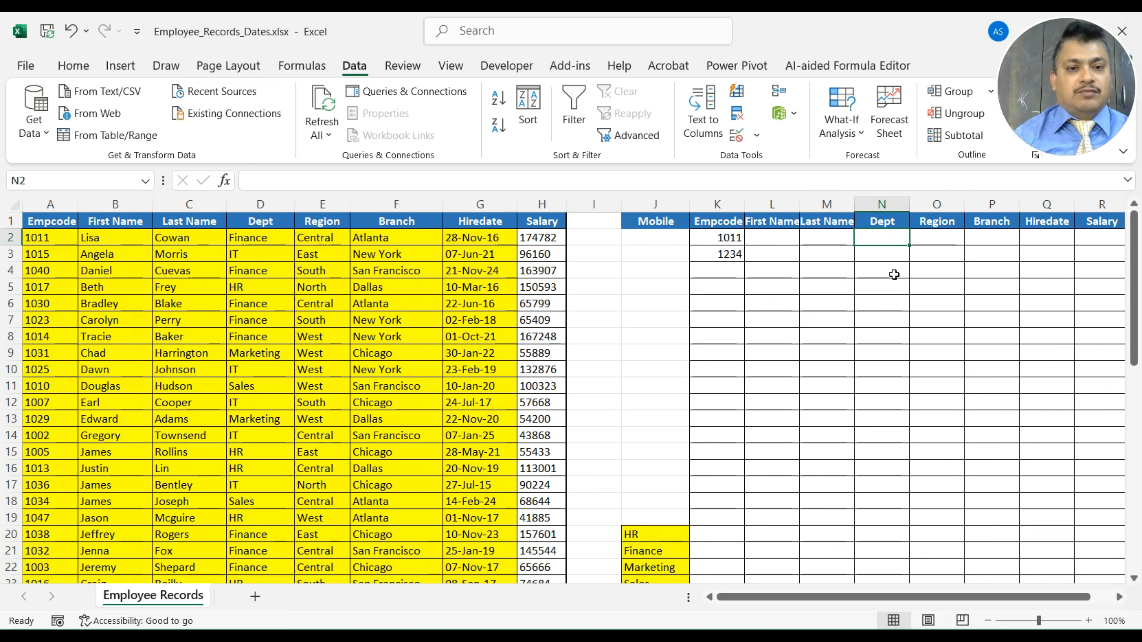
pyautogui.press('Return')
pyautogui.click(894, 240)
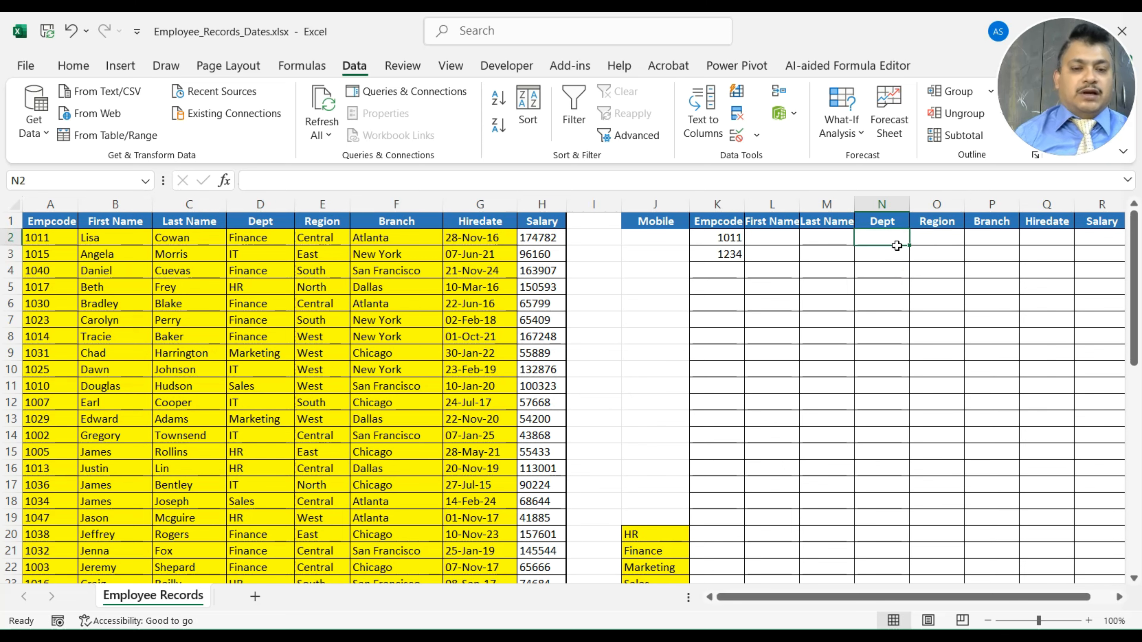
pyautogui.scroll(-2, 676, 423)
pyautogui.scroll(2, 936, 317)
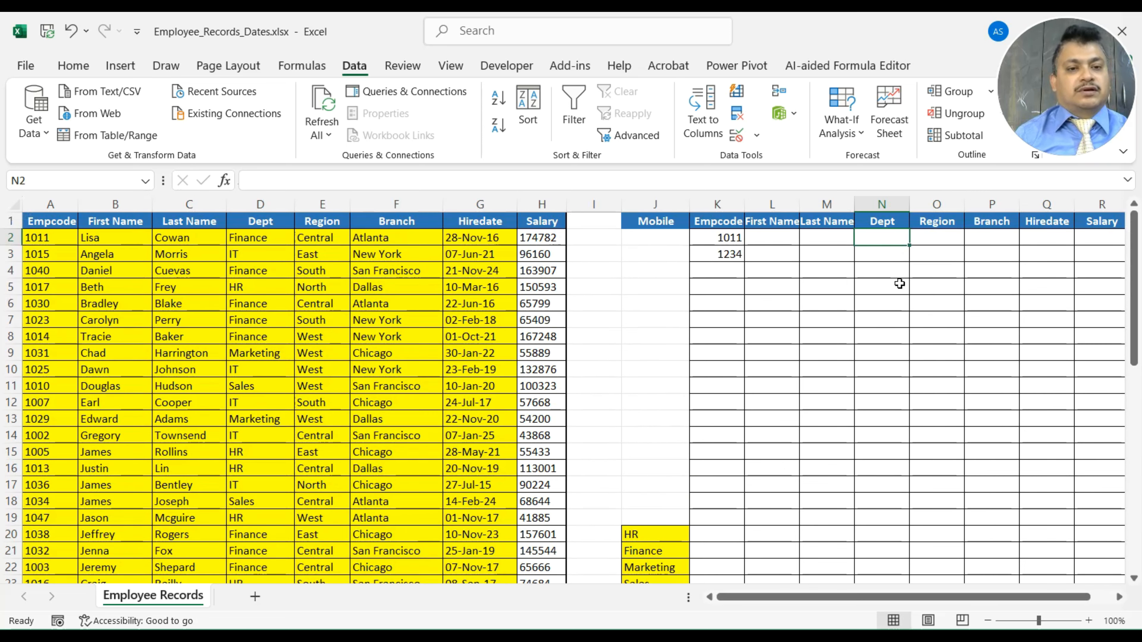
pyautogui.click(896, 267)
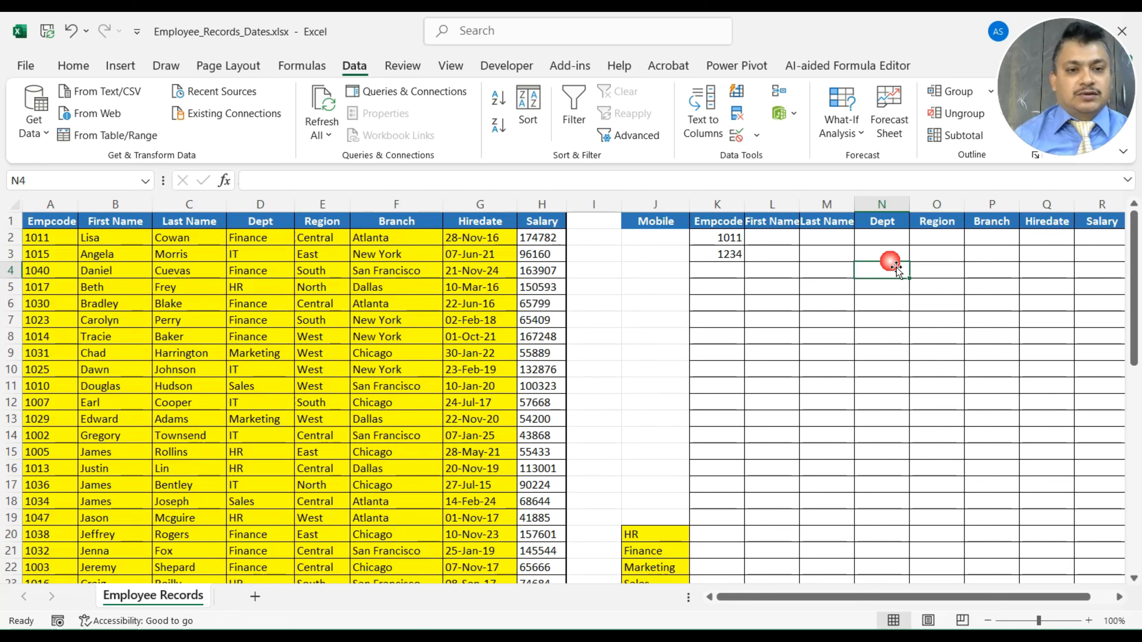
# - Start a data validation rule of type List for the Dept cells N2:N9
pyautogui.moveTo(893, 243); pyautogui.dragTo(897, 381)
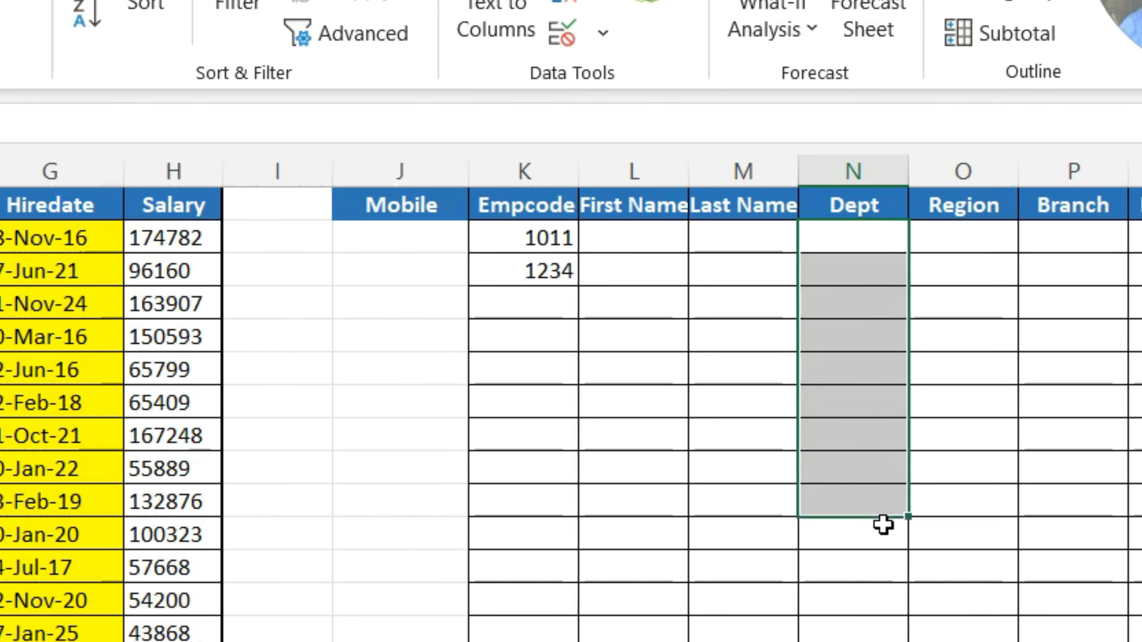
pyautogui.moveTo(883, 523); pyautogui.dragTo(877, 487)
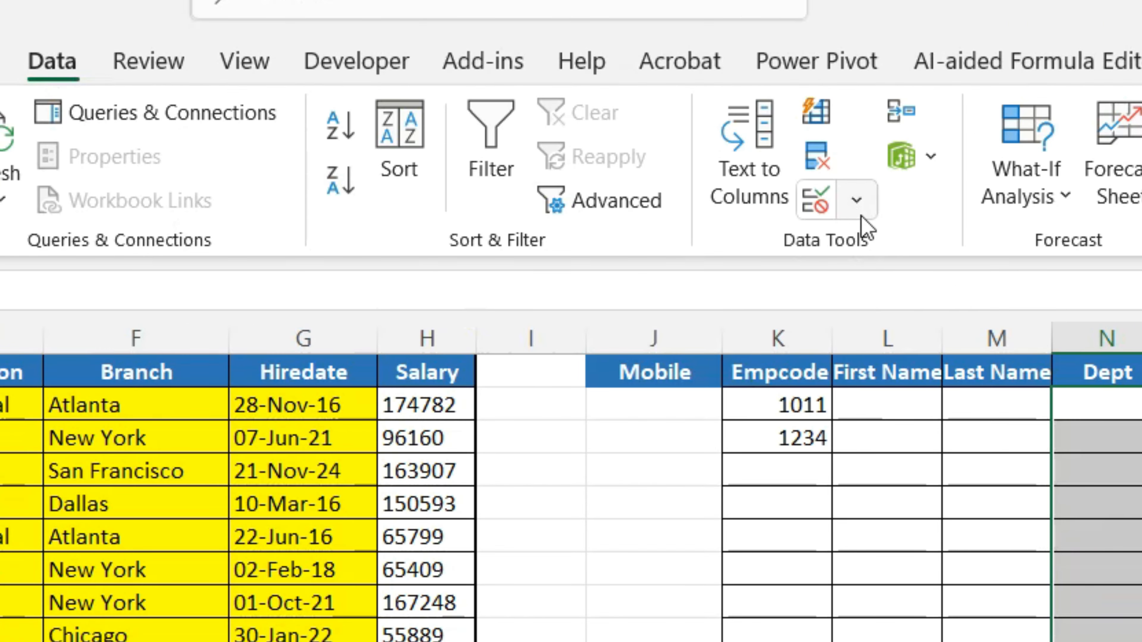
pyautogui.click(757, 135)
pyautogui.click(913, 248)
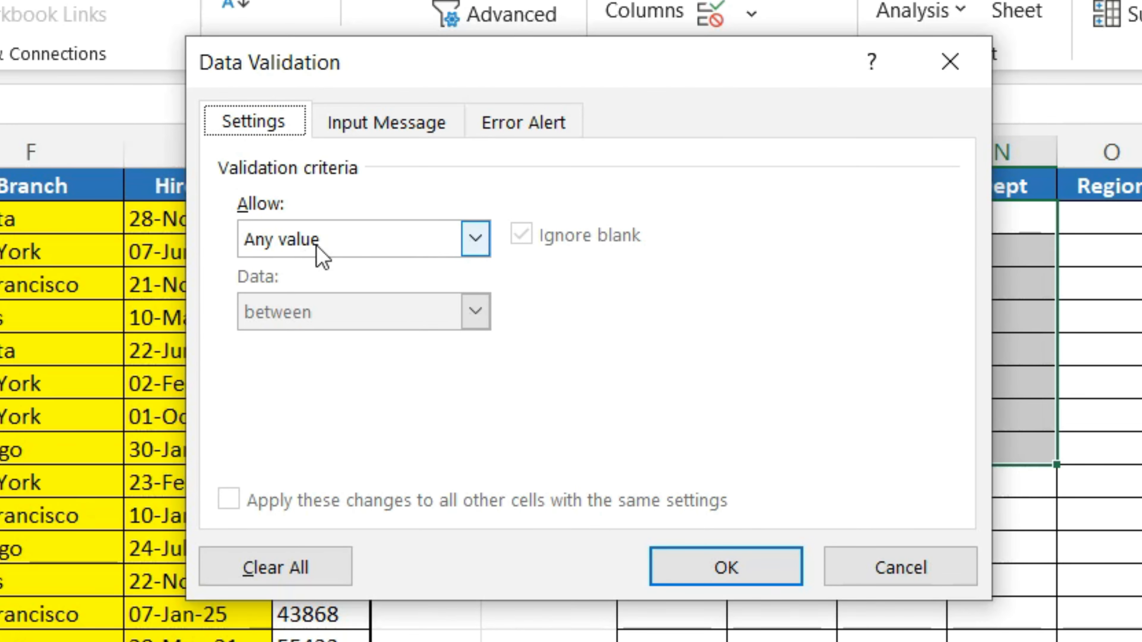
pyautogui.click(475, 245)
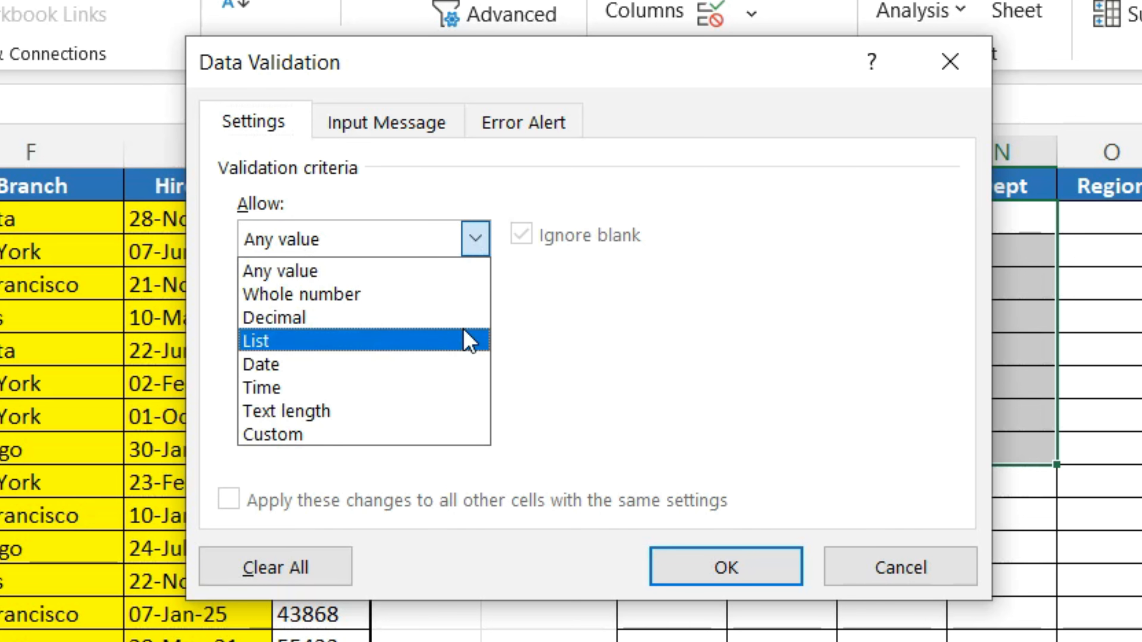
pyautogui.click(466, 341)
pyautogui.click(481, 394)
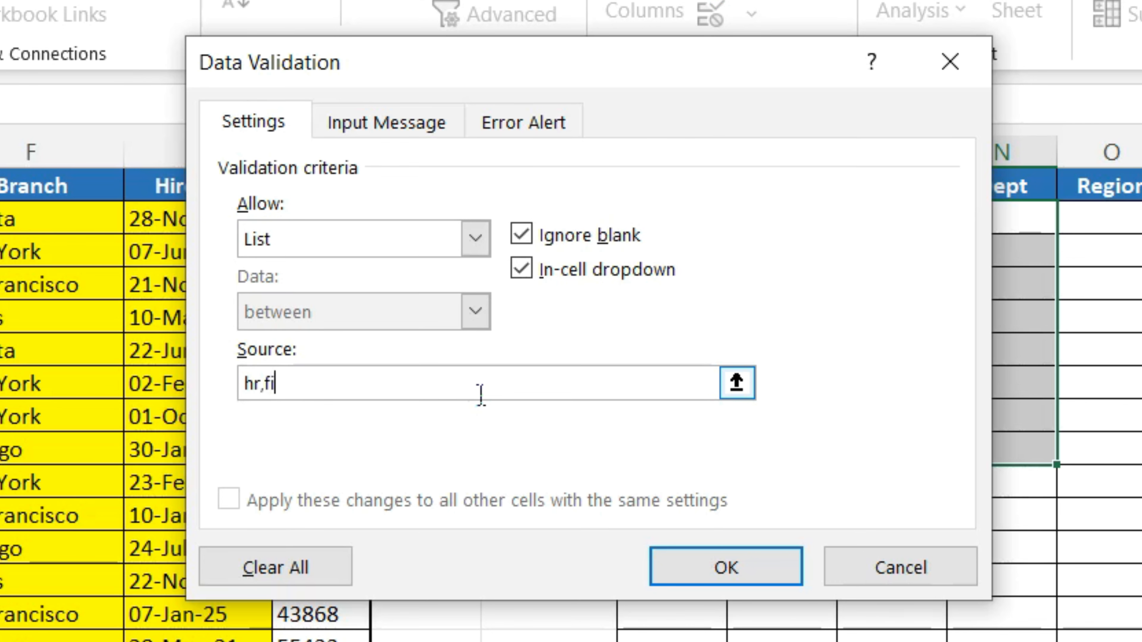
pyautogui.write('hr,fi')
pyautogui.press('BackSpace')
pyautogui.press('BackSpace')
pyautogui.press('BackSpace')
pyautogui.press('BackSpace')
pyautogui.press('BackSpace')
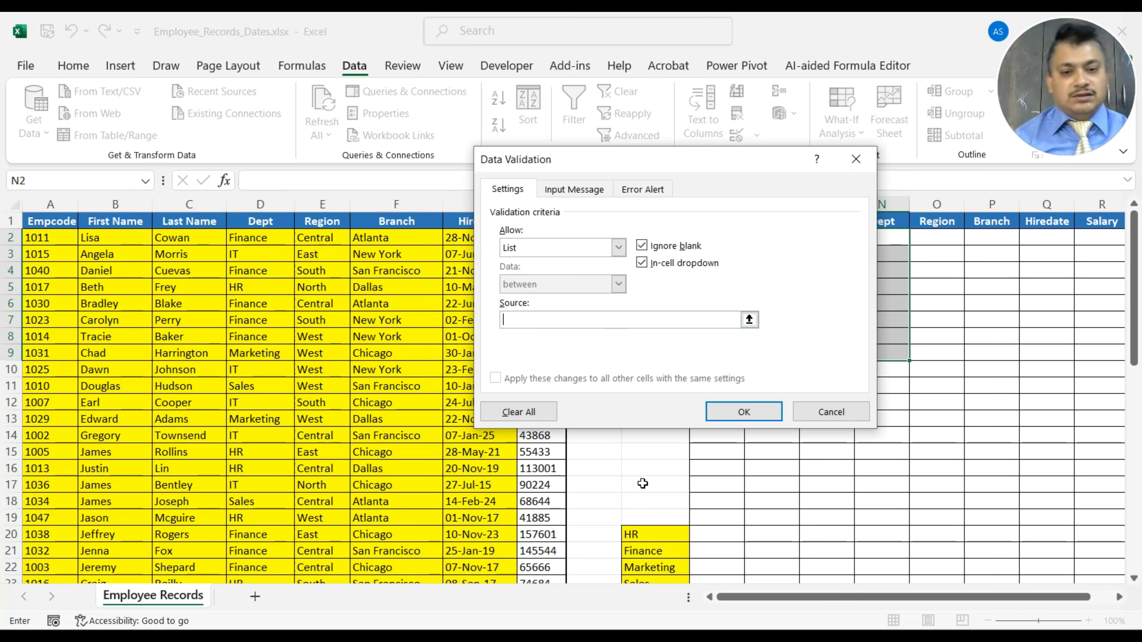
# - Use the department names in J20:J23 as the list source and apply the validation rule
pyautogui.scroll(-1, 643, 484)
pyautogui.moveTo(647, 485); pyautogui.dragTo(664, 538)
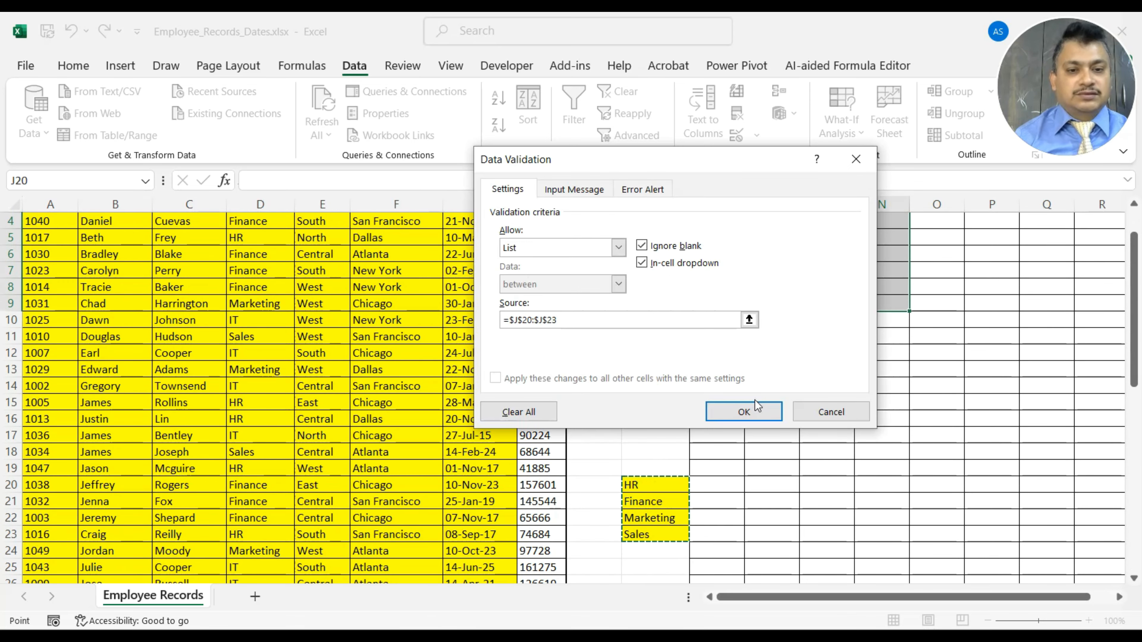
pyautogui.click(744, 412)
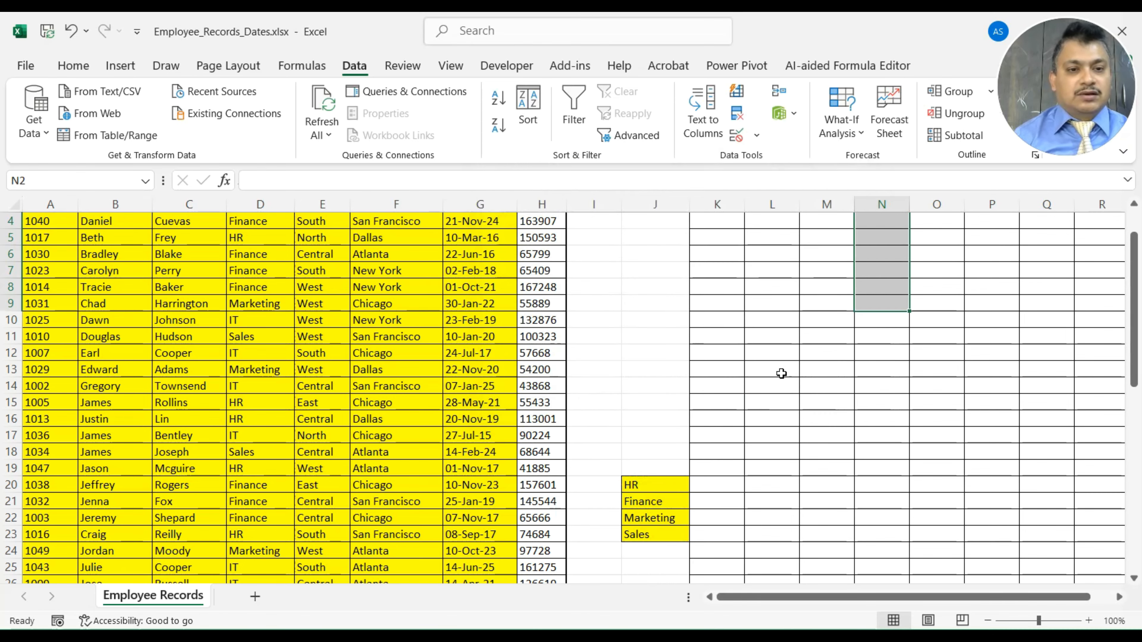
# - View the dropdown choices of Dept cell N2 and enter "hr" there as the department
pyautogui.scroll(1, 902, 334)
pyautogui.click(897, 287)
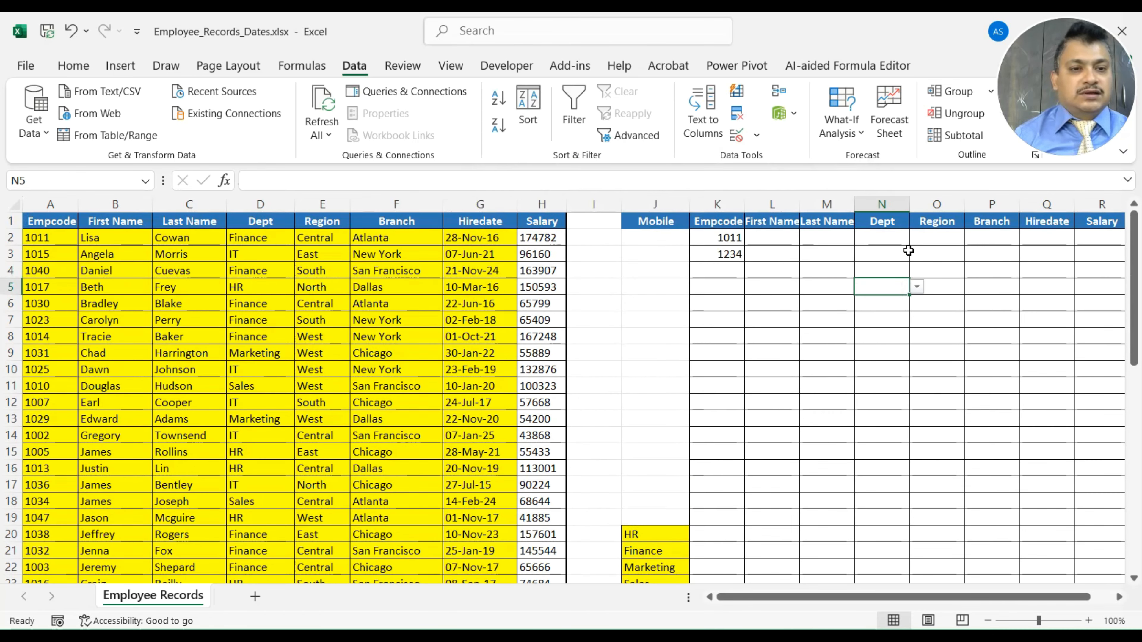
pyautogui.click(910, 237)
pyautogui.click(917, 238)
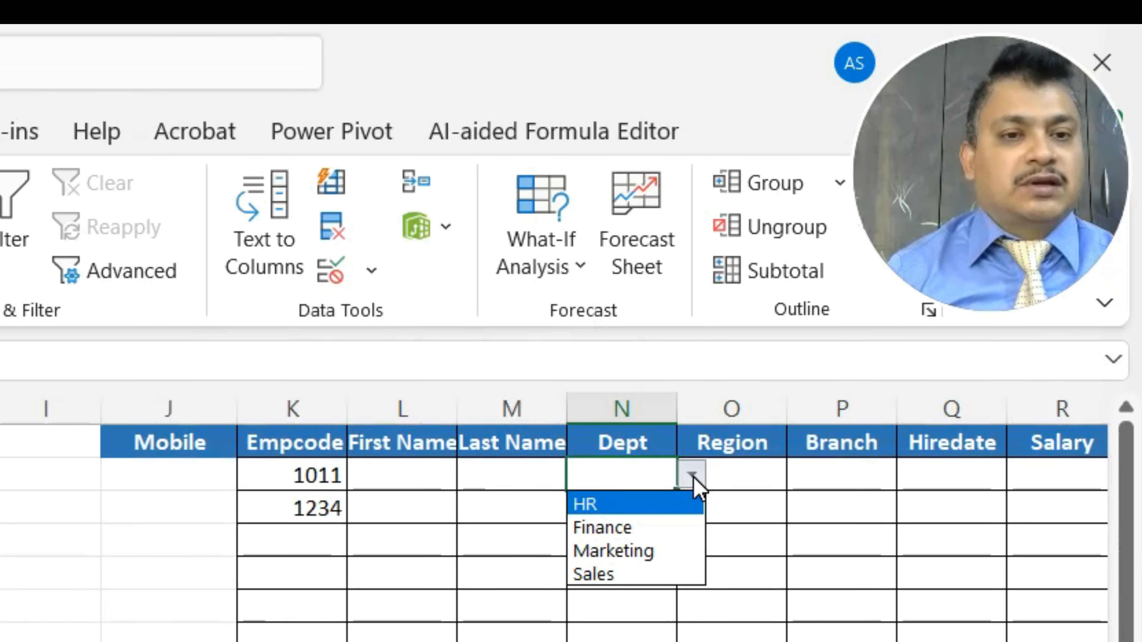
pyautogui.click(692, 476)
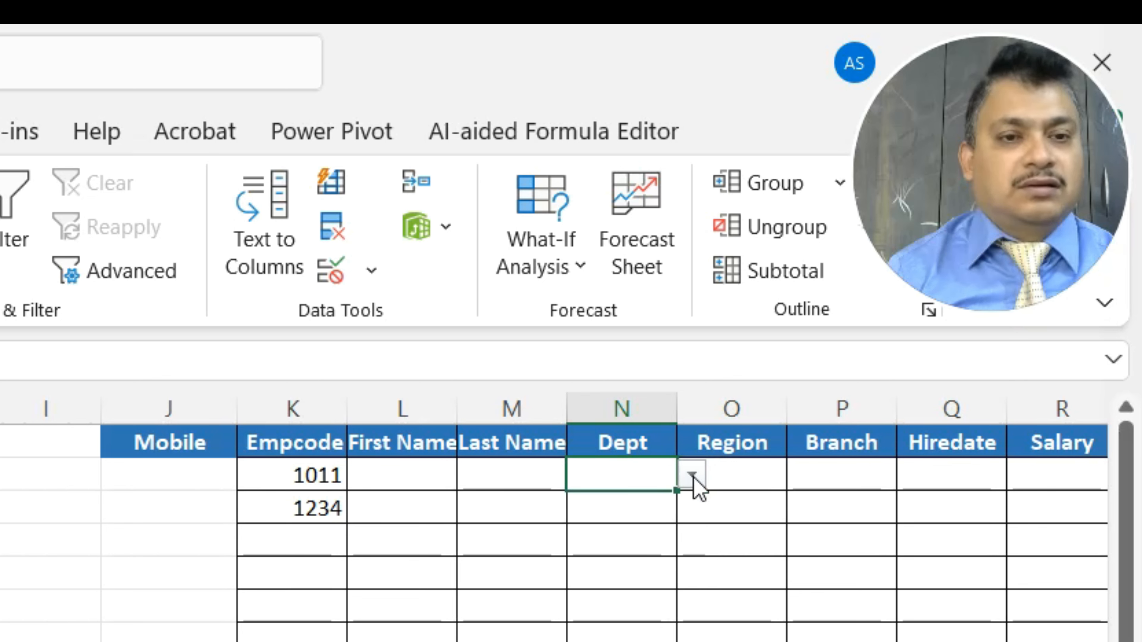
pyautogui.click(630, 483)
pyautogui.write('hr')
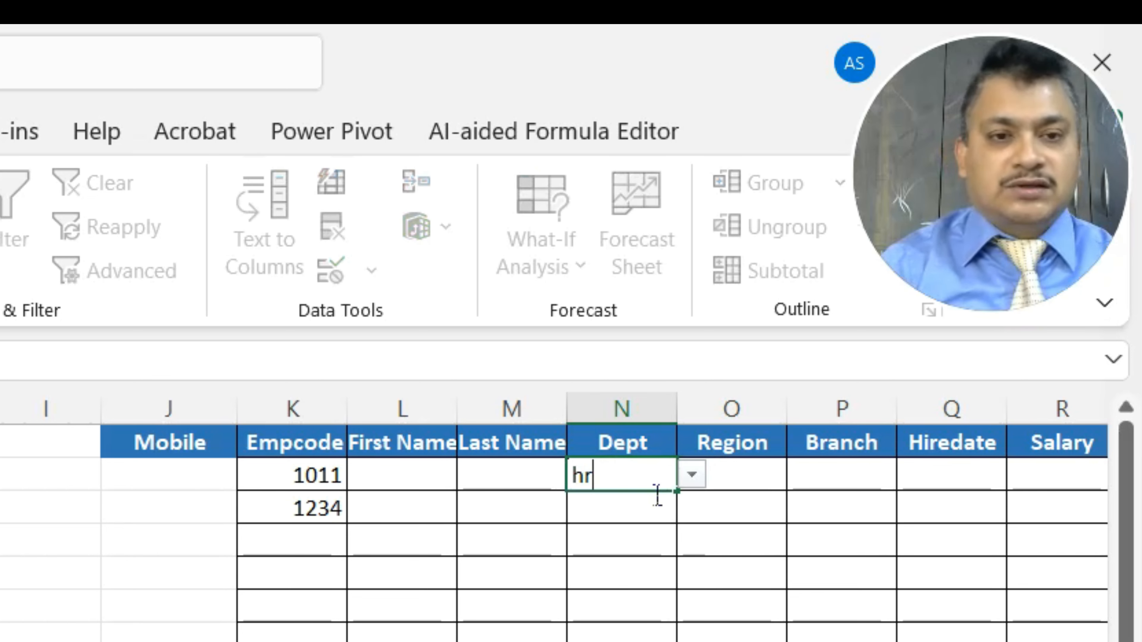
pyautogui.click(648, 512)
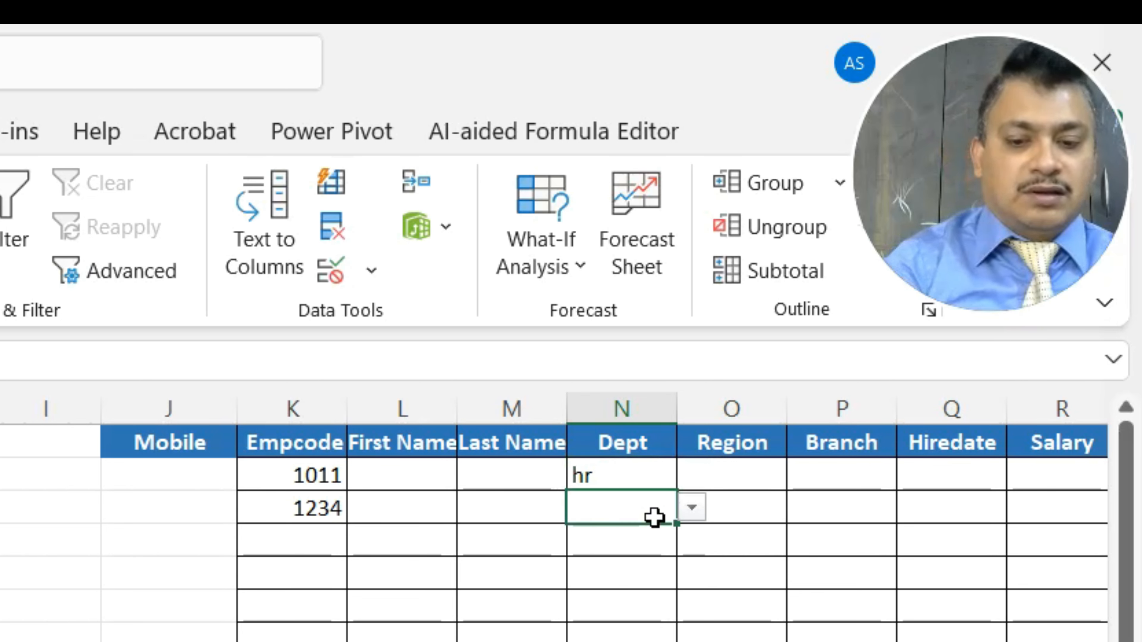
# - Try to enter "it" as the department in cell N3 and cancel the entry
pyautogui.write('it')
pyautogui.press('Return')
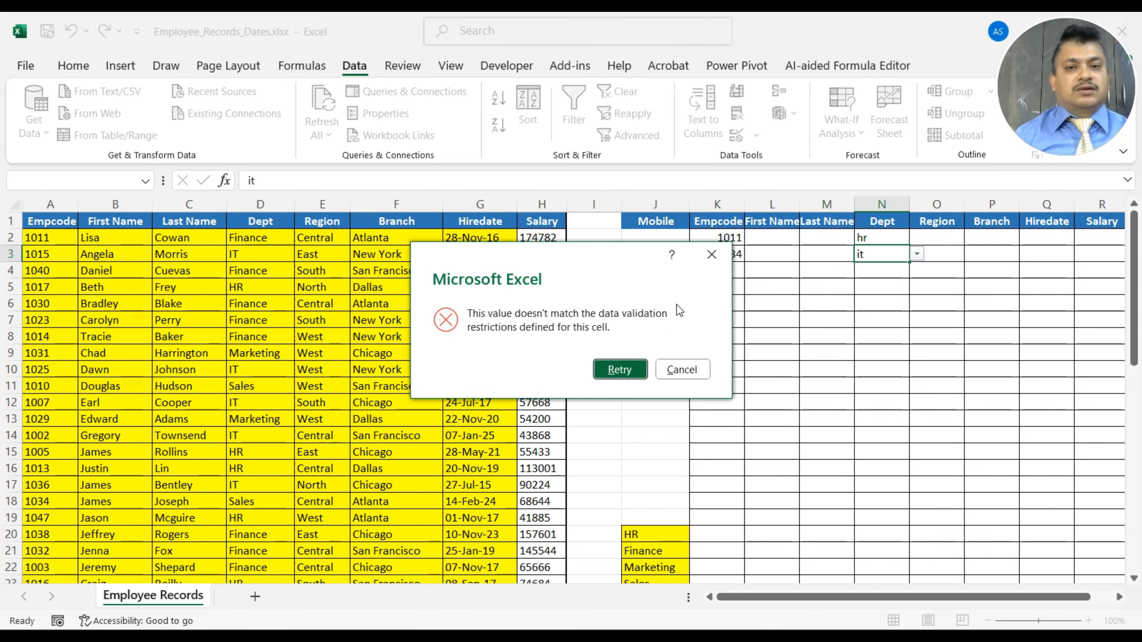
pyautogui.click(680, 370)
# - Fill the Dept cells N3, N4 and N5 with Finance, Marketing and Sales from their dropdown lists
pyautogui.click(916, 254)
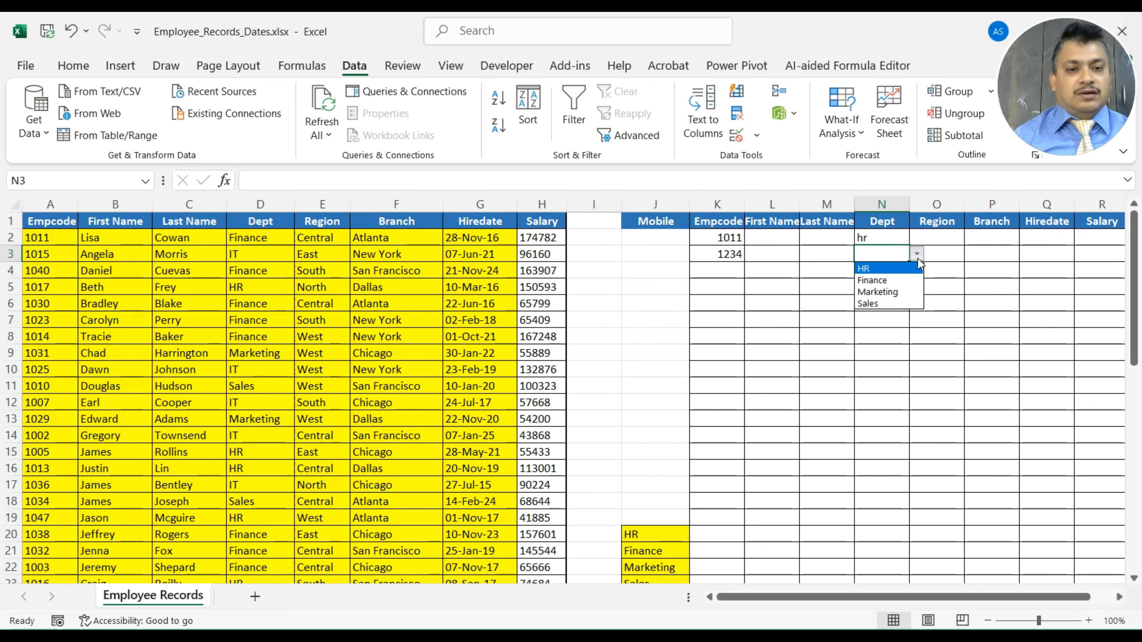
pyautogui.click(909, 281)
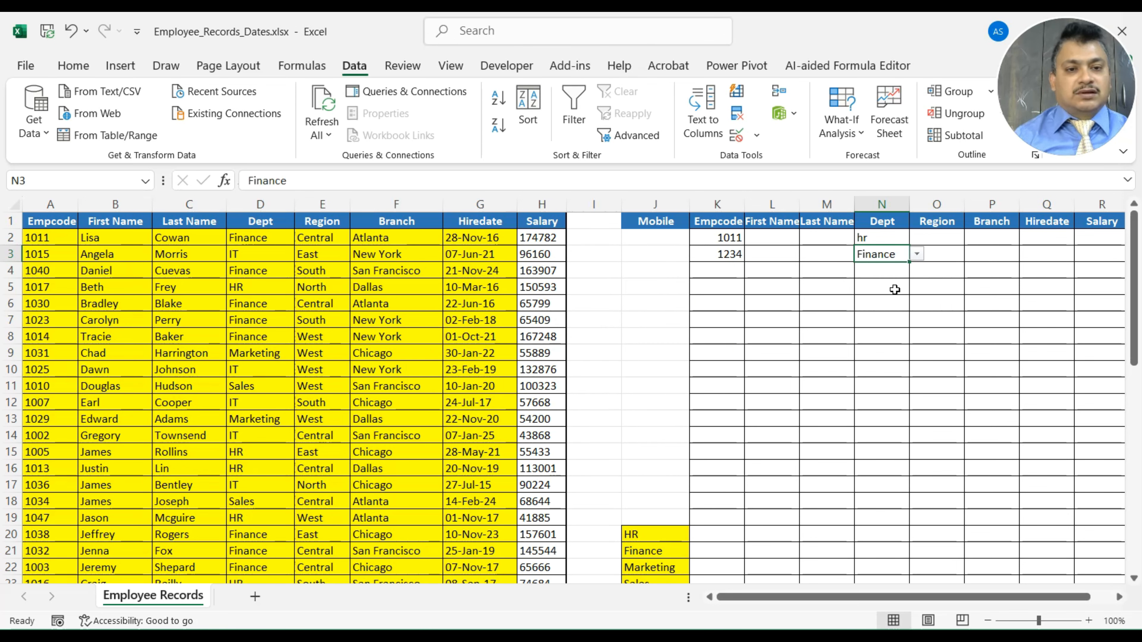
pyautogui.click(896, 271)
pyautogui.click(917, 271)
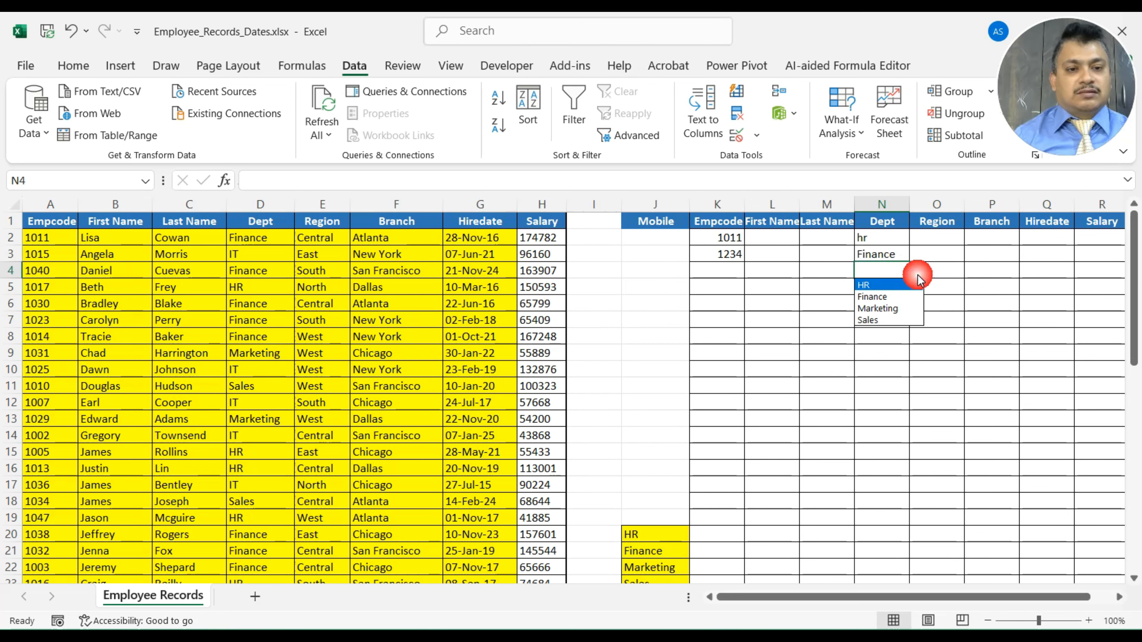
pyautogui.click(905, 308)
pyautogui.click(898, 288)
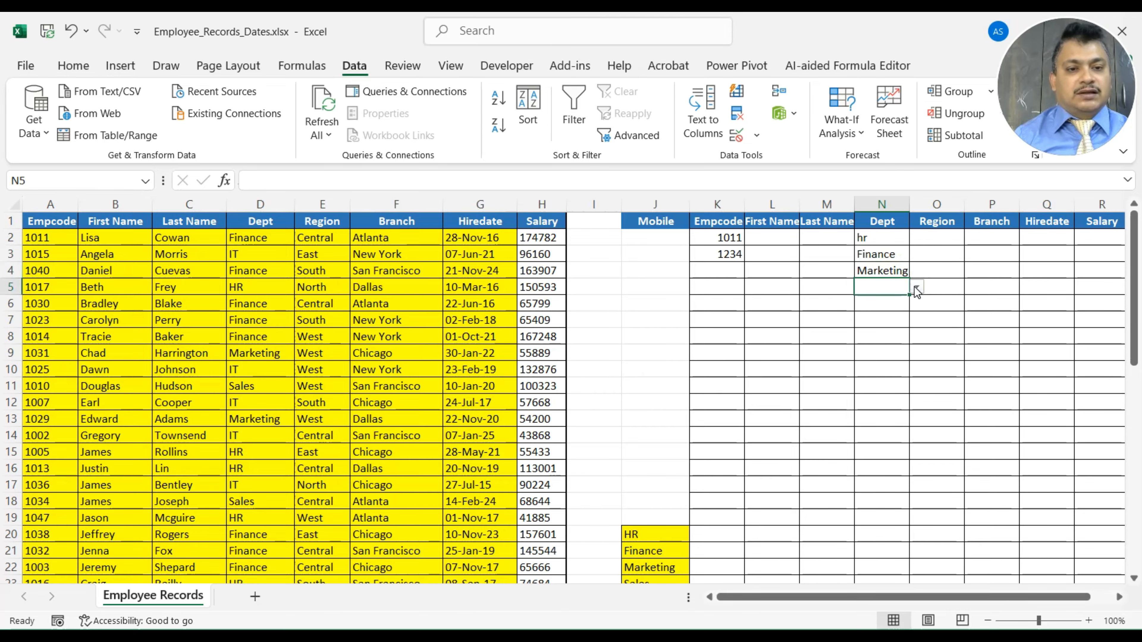
pyautogui.click(917, 287)
pyautogui.click(898, 334)
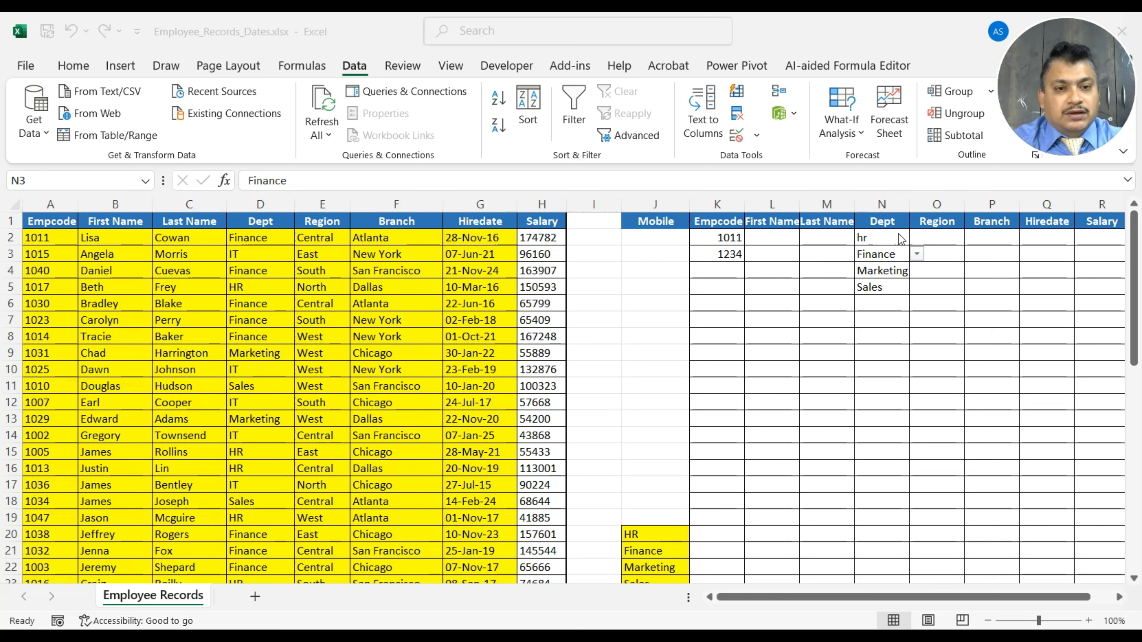
pyautogui.click(876, 248)
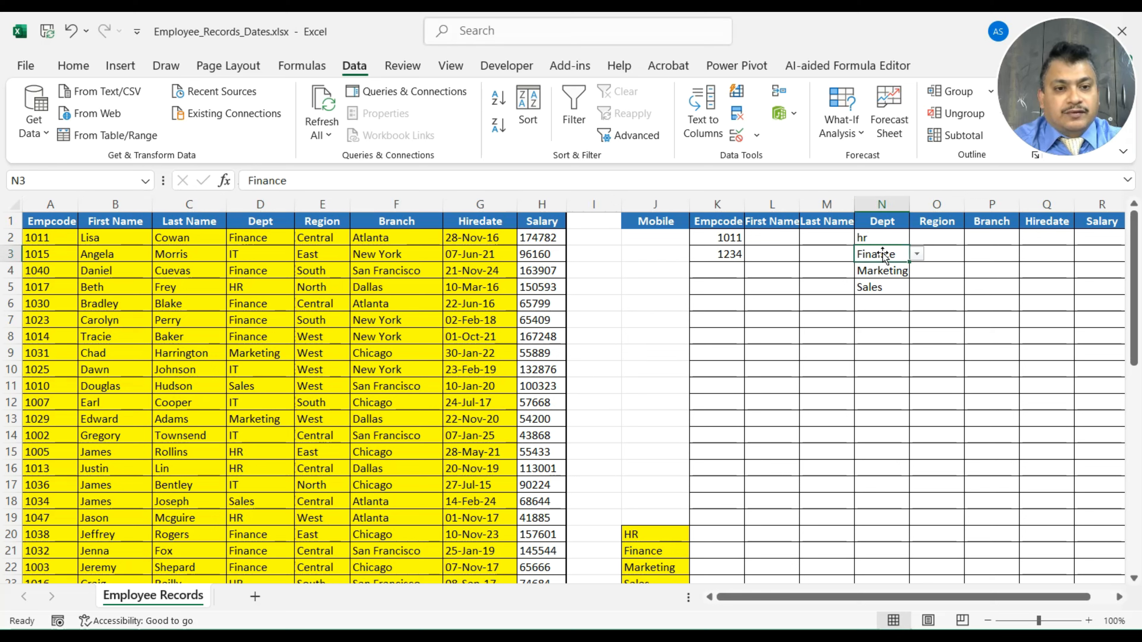
pyautogui.click(878, 288)
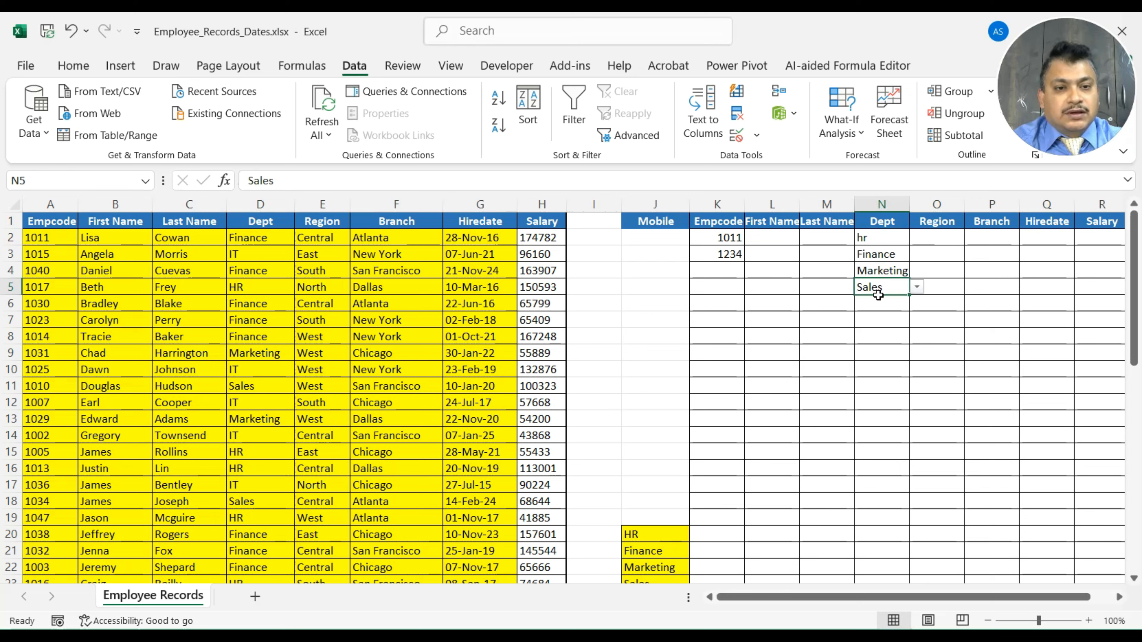
pyautogui.click(884, 305)
pyautogui.click(882, 290)
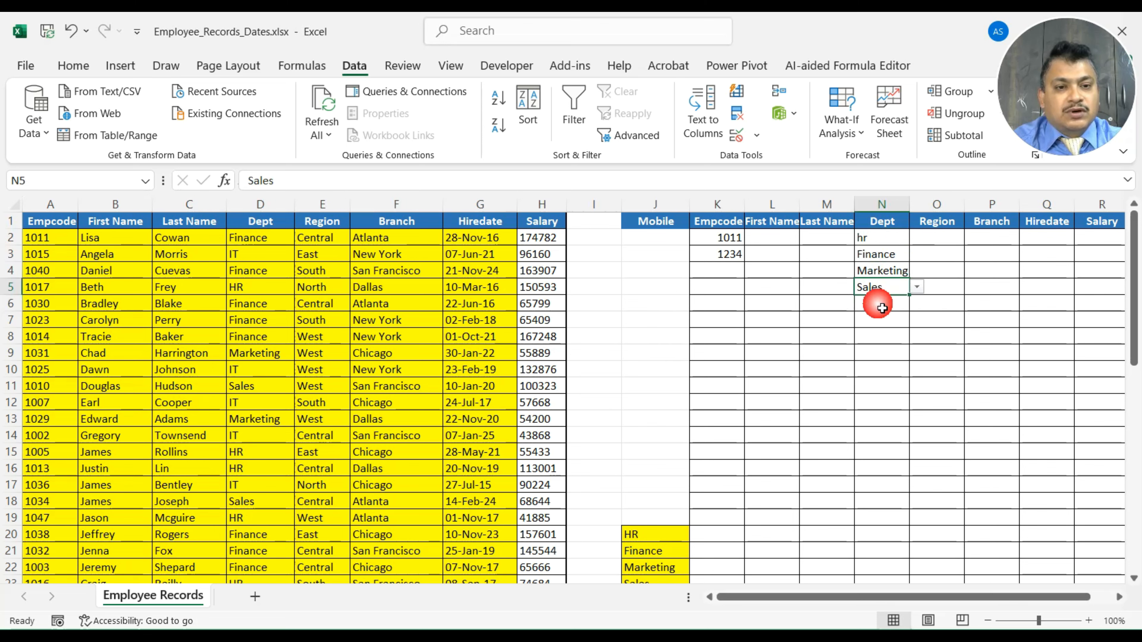
pyautogui.click(881, 304)
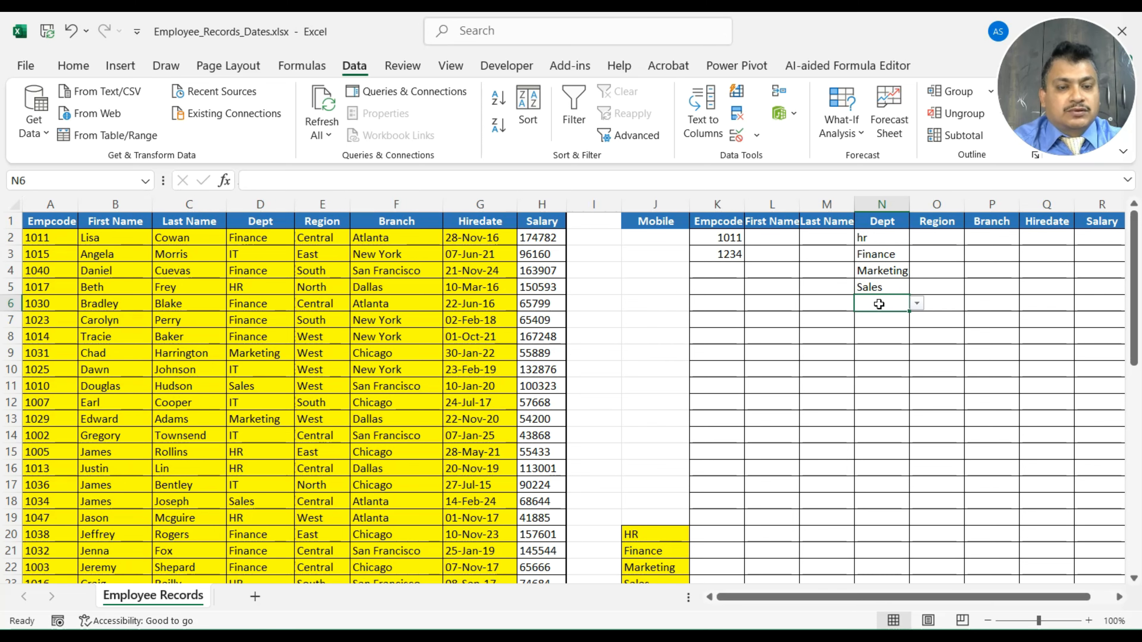
pyautogui.scroll(-1, 649, 470)
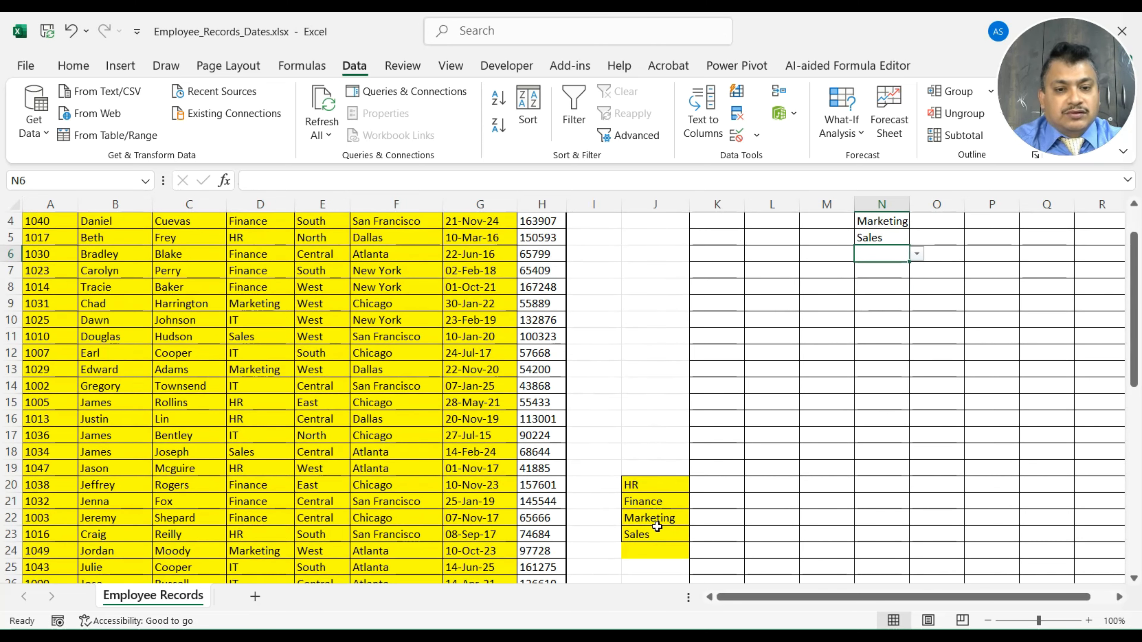
pyautogui.scroll(1, 657, 487)
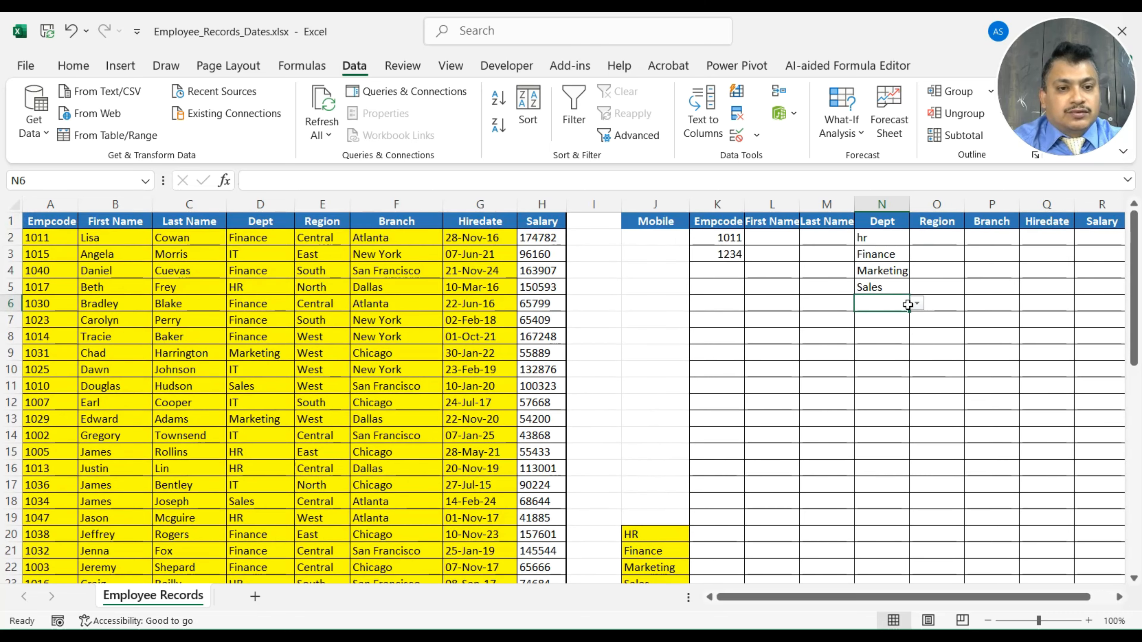
pyautogui.click(897, 290)
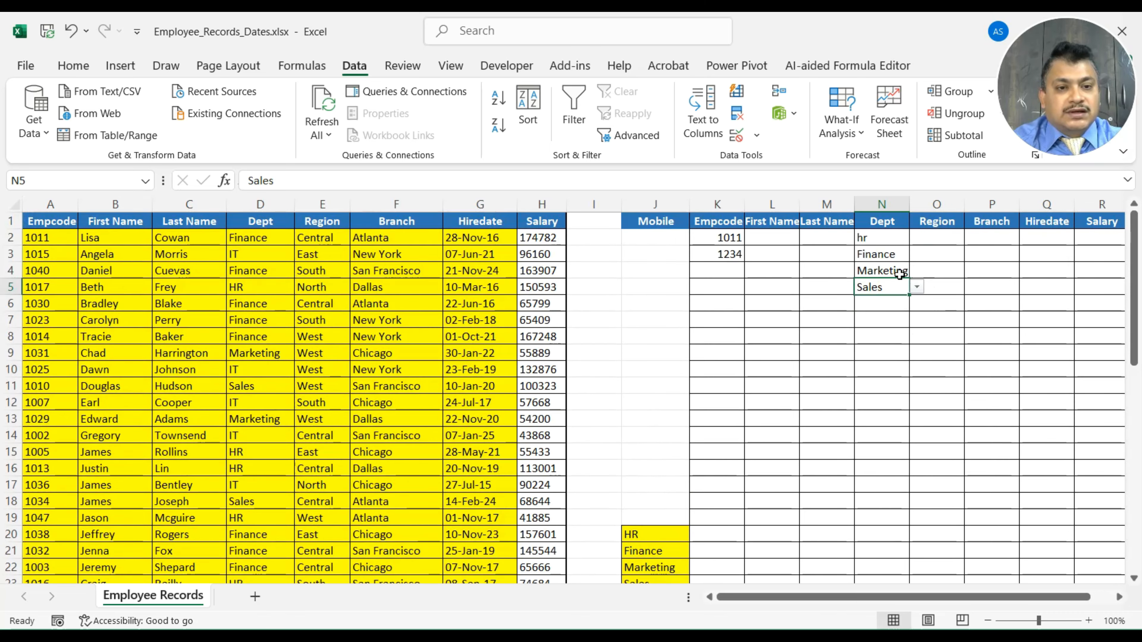
# - Change the list source in the data validation of Dept cell N2 to J20:J24 and apply the rule
pyautogui.click(892, 239)
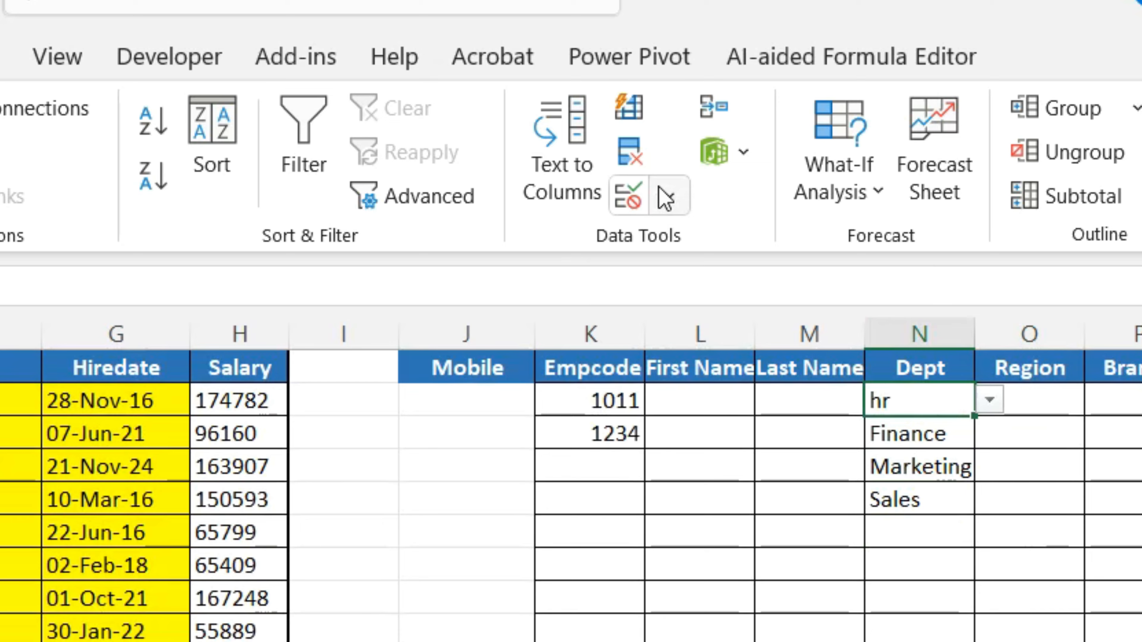
pyautogui.click(665, 198)
pyautogui.click(690, 245)
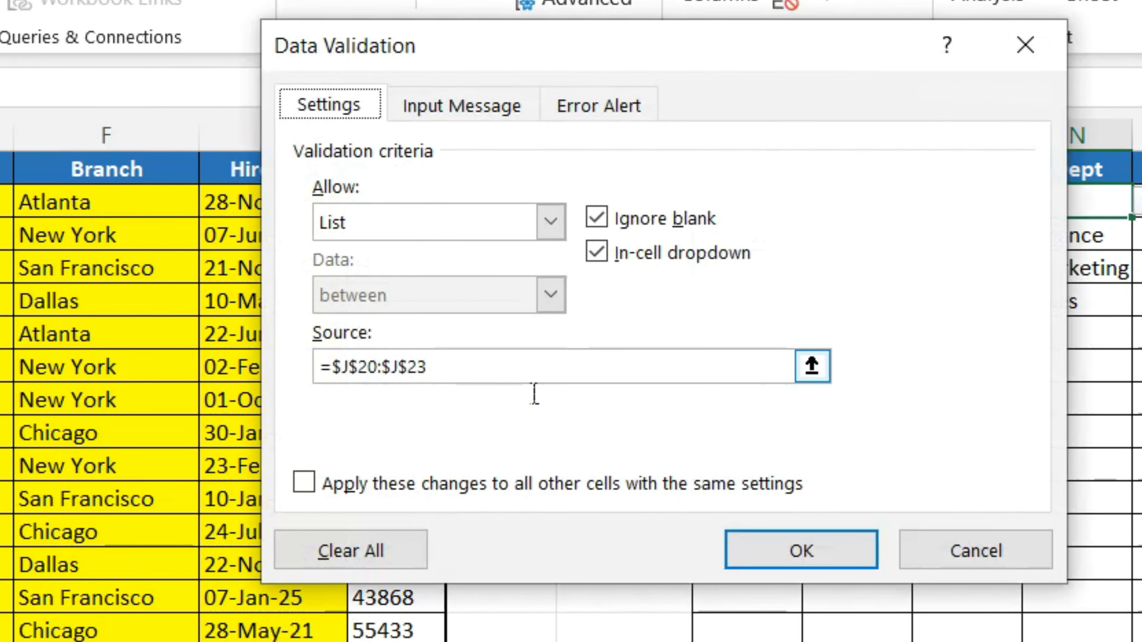
pyautogui.press('BackSpace')
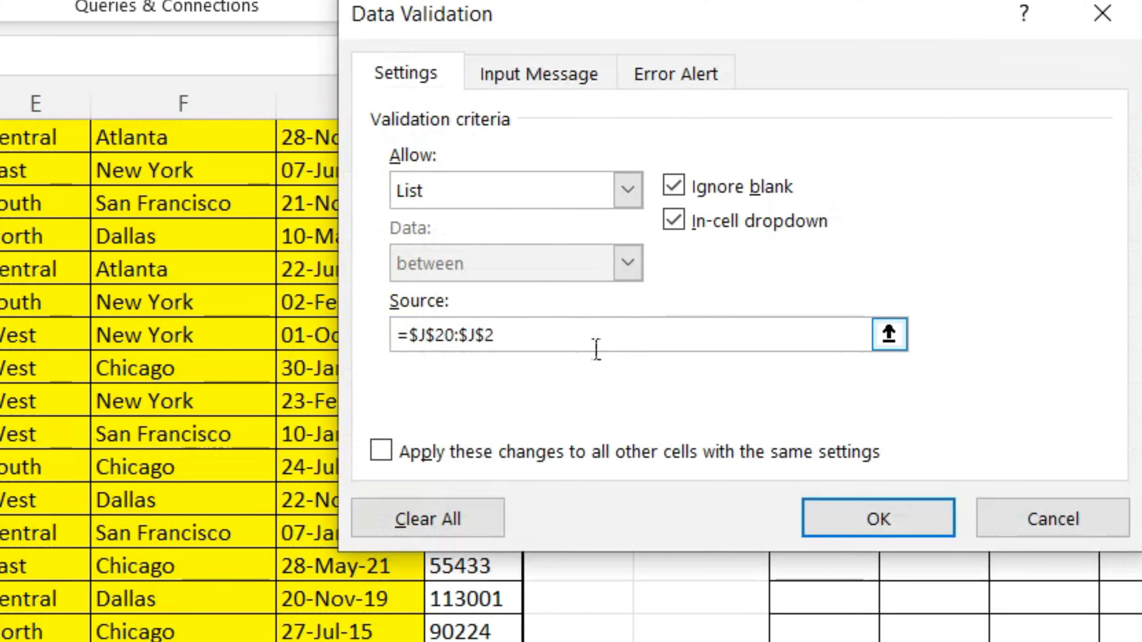
pyautogui.press('BackSpace')
pyautogui.press('BackSpace')
pyautogui.press('BackSpace')
pyautogui.press('BackSpace')
pyautogui.press('BackSpace')
pyautogui.press('BackSpace')
pyautogui.press('BackSpace')
pyautogui.press('BackSpace')
pyautogui.press('BackSpace')
pyautogui.press('BackSpace')
pyautogui.press('BackSpace')
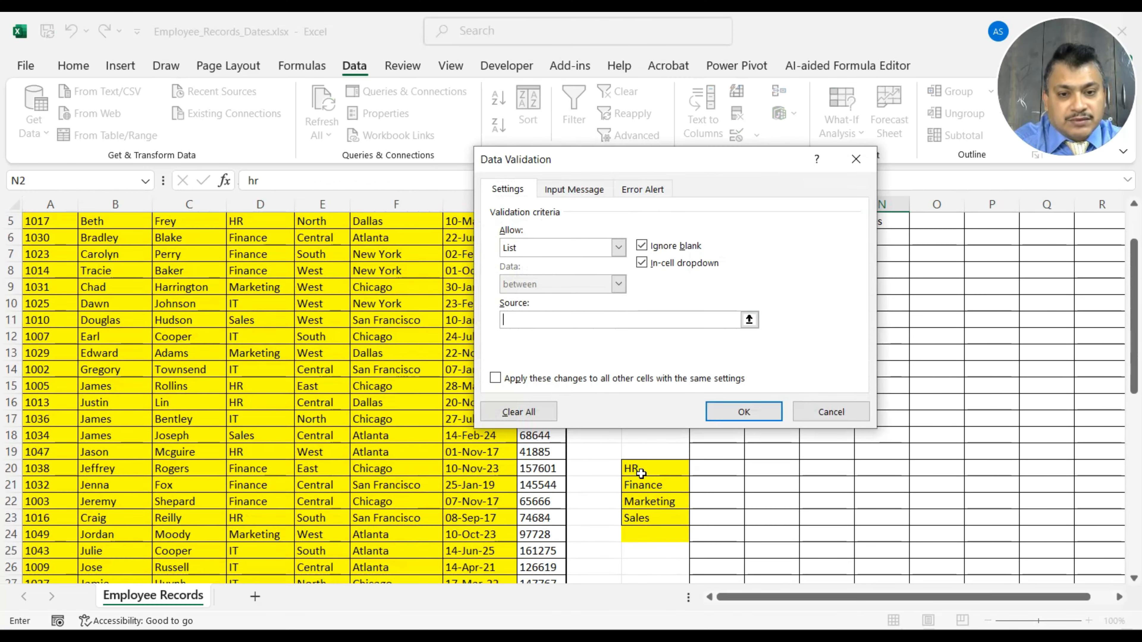
pyautogui.moveTo(640, 472); pyautogui.dragTo(658, 536)
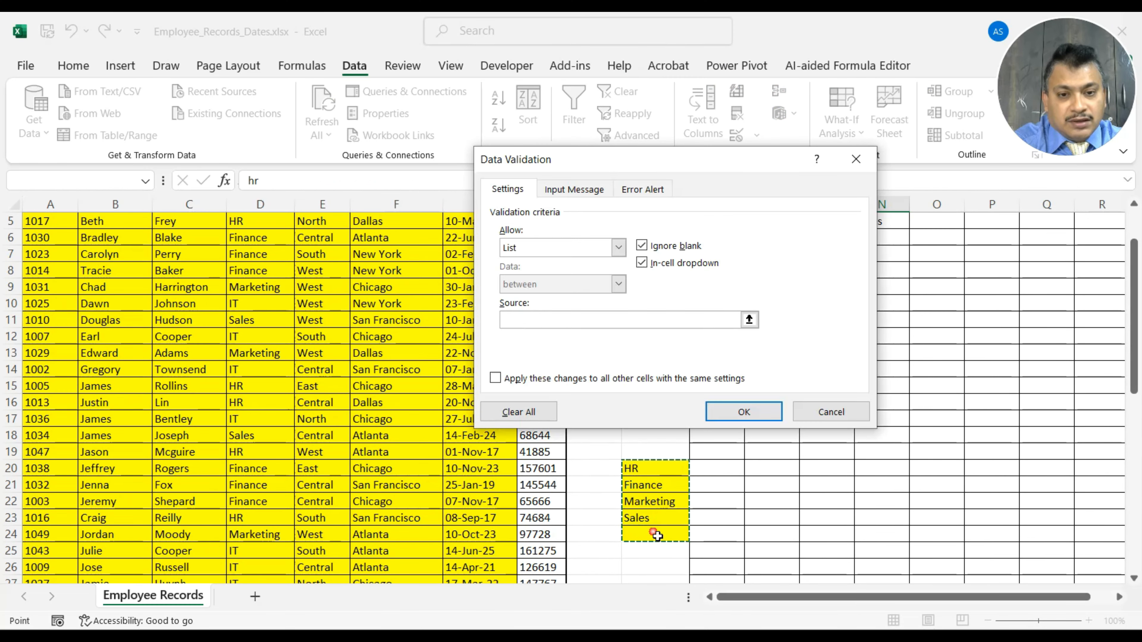
pyautogui.click(740, 413)
# - Add "IT" to the department list in cell J24
pyautogui.click(660, 536)
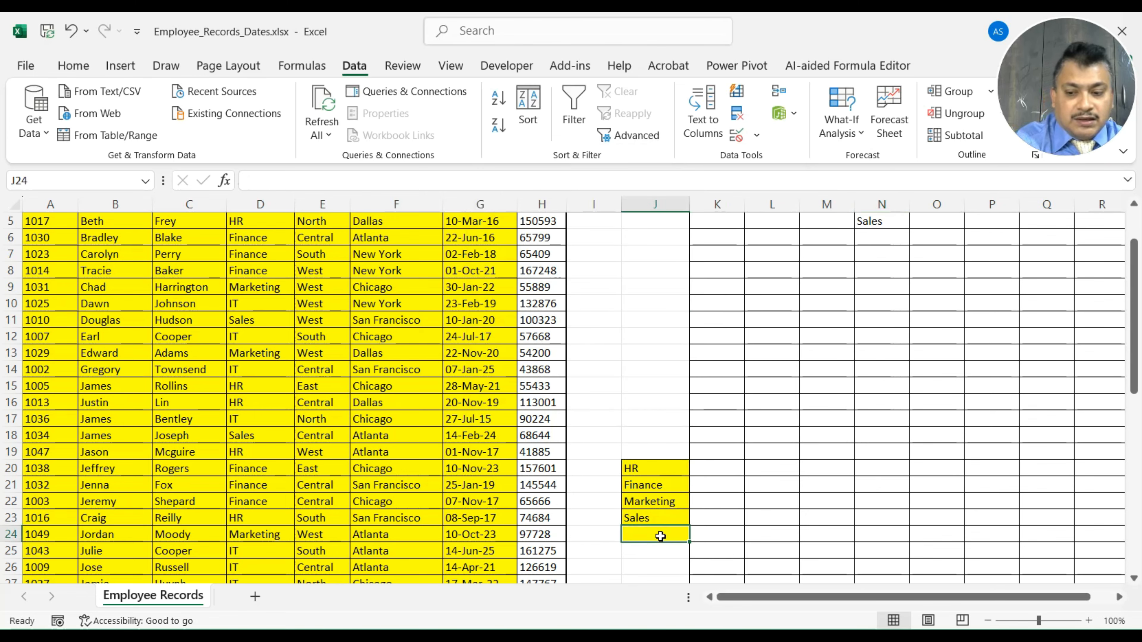
pyautogui.write('IT')
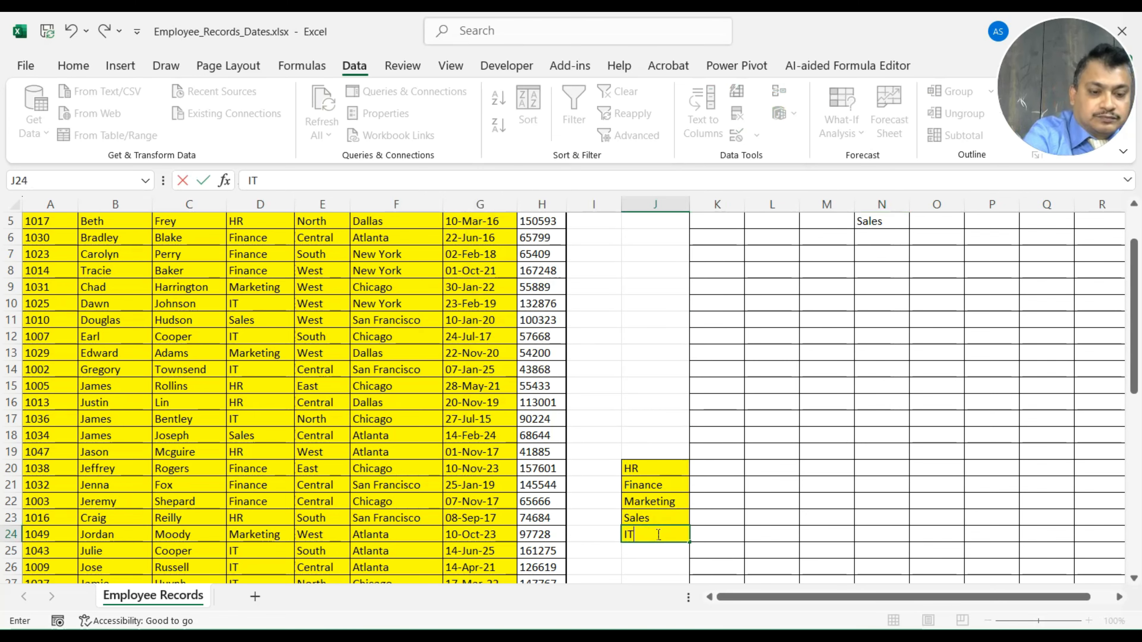
pyautogui.press('Return')
pyautogui.click(632, 385)
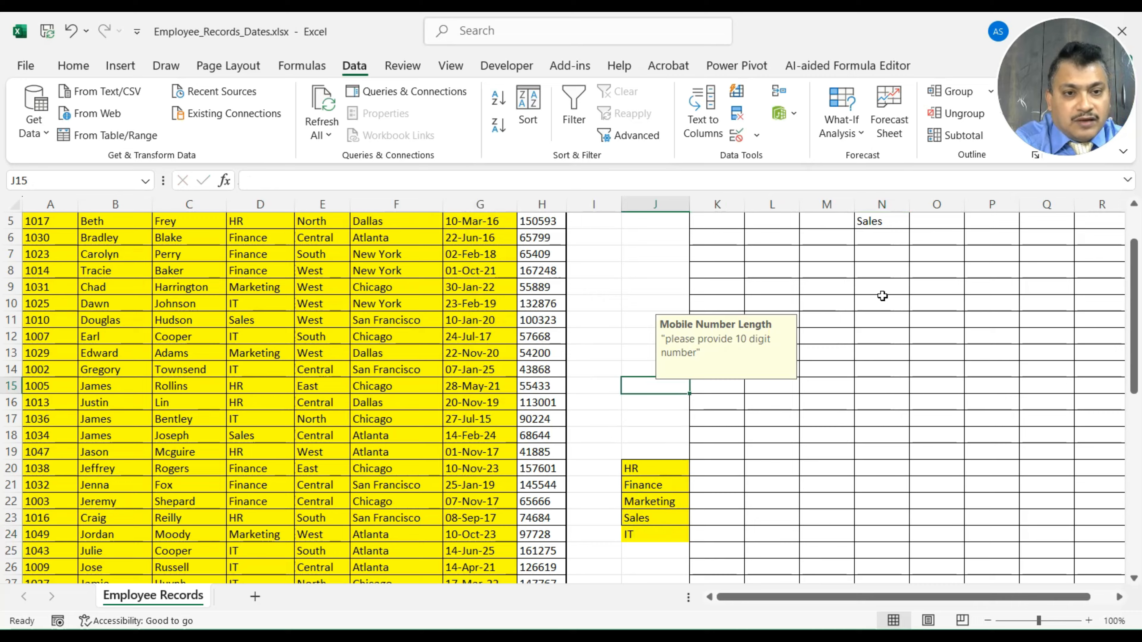
# - Change the department in Dept cell N5 to IT using its dropdown list
pyautogui.scroll(2, 882, 295)
pyautogui.click(876, 287)
pyautogui.click(916, 288)
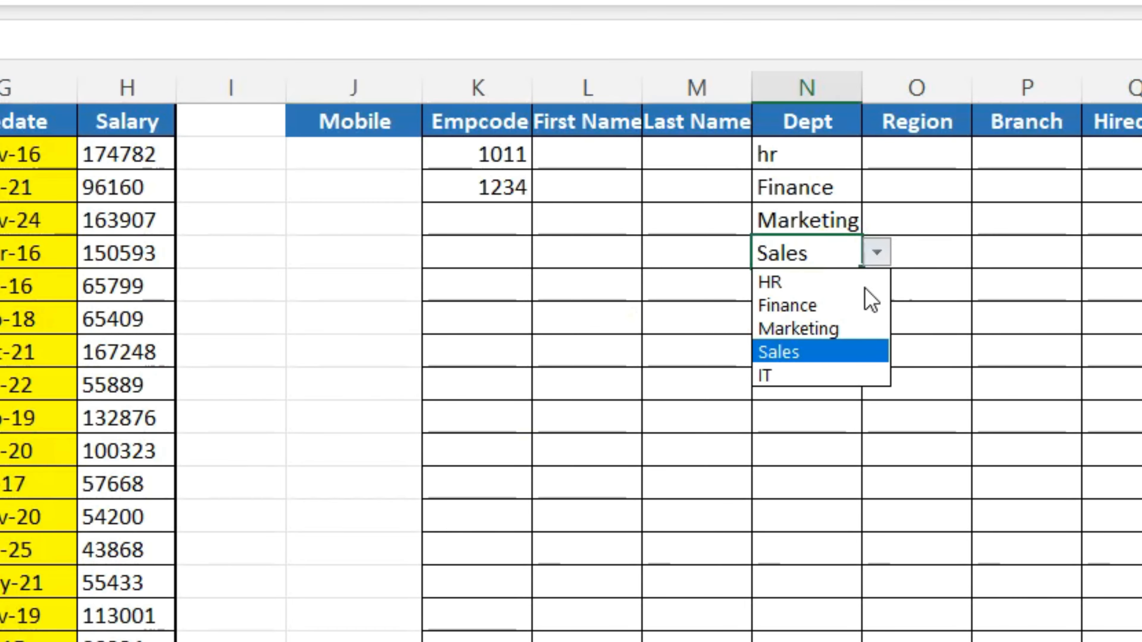
pyautogui.click(815, 373)
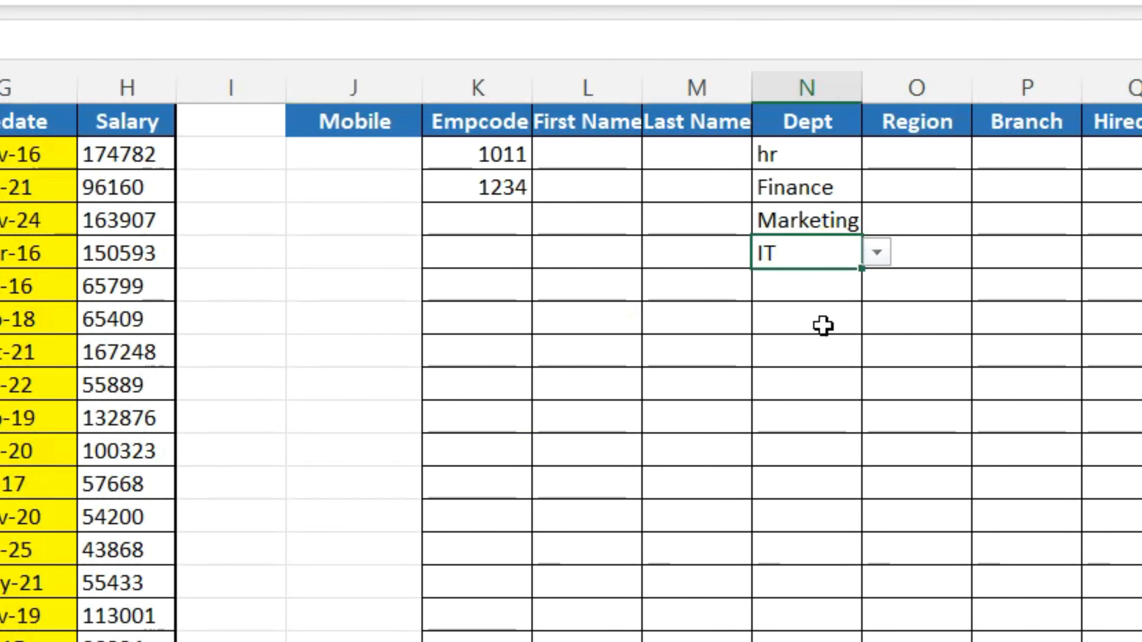
# - Fill Dept cell N6 with Finance from its dropdown list and replace it with HR
pyautogui.click(813, 288)
pyautogui.click(878, 286)
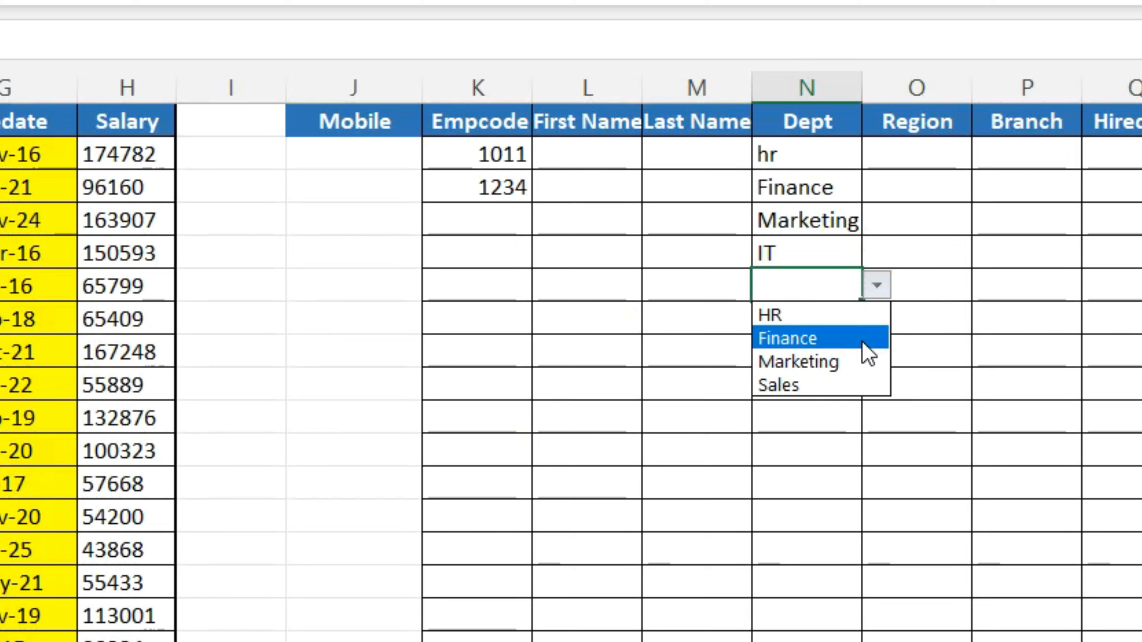
pyautogui.click(861, 346)
pyautogui.click(879, 300)
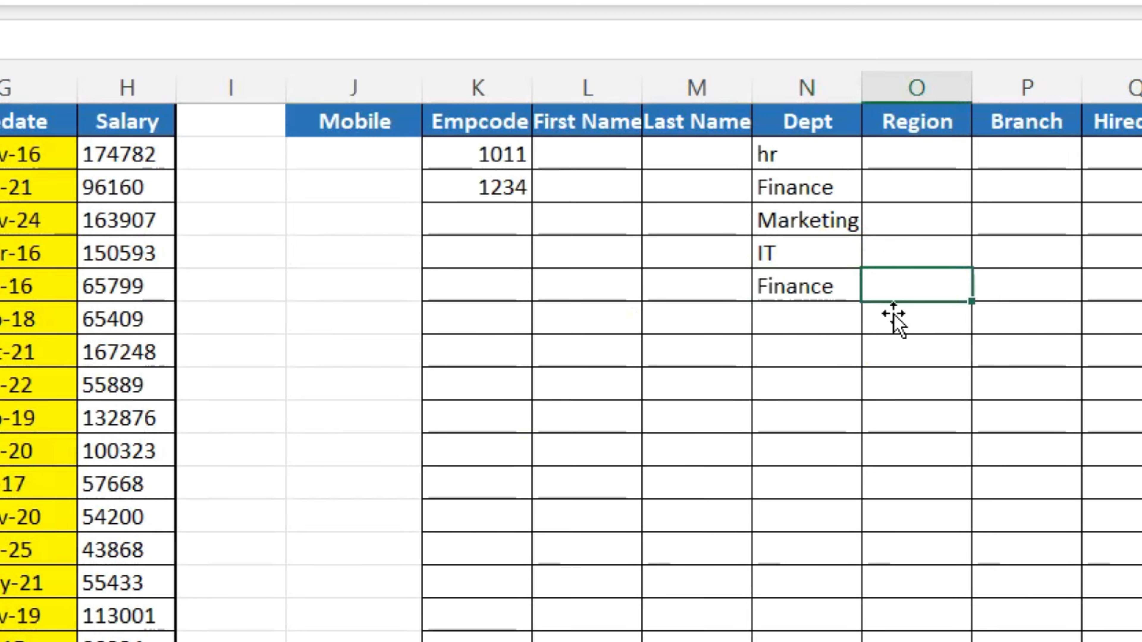
pyautogui.click(848, 296)
pyautogui.click(878, 290)
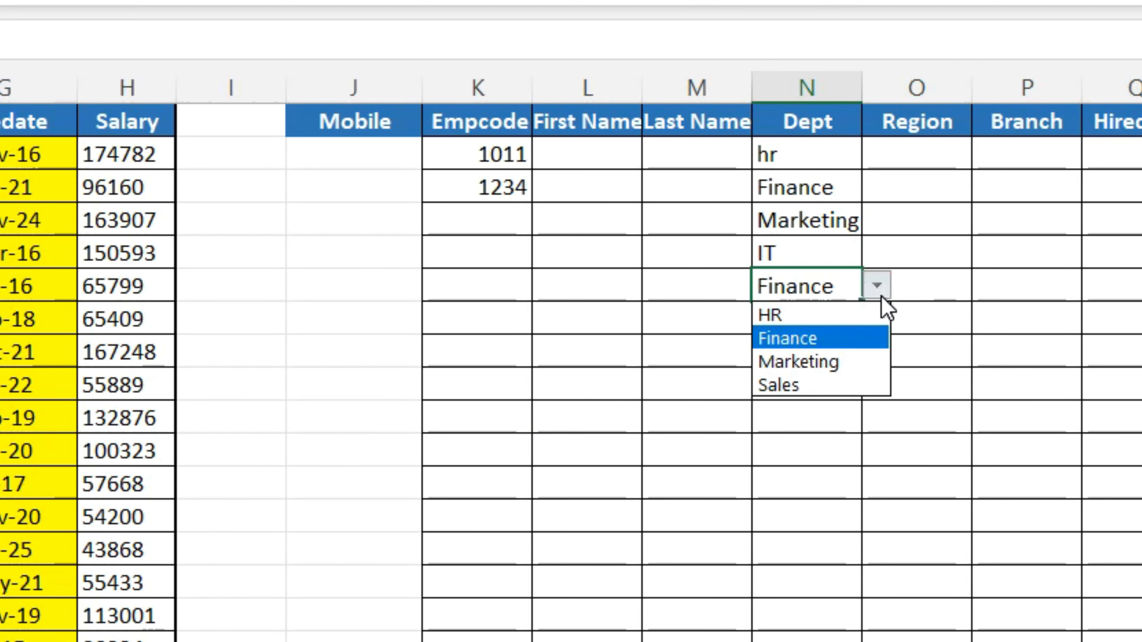
pyautogui.click(809, 319)
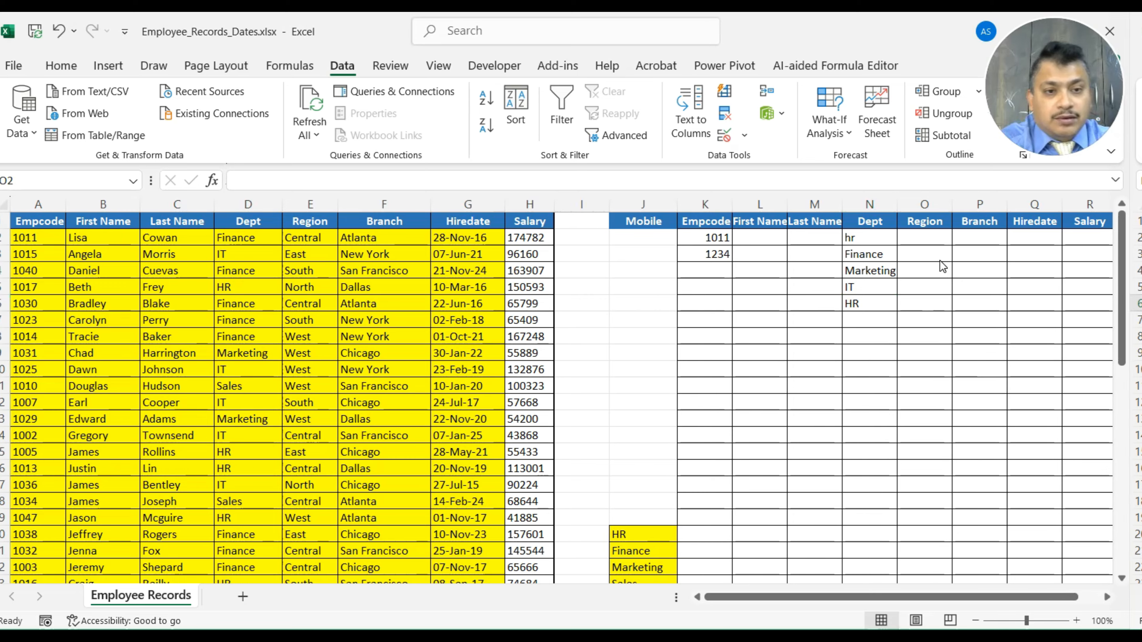
# - Open the data validation settings of Region cell O2 and view the value types that can be allowed
pyautogui.click(947, 240)
pyautogui.click(949, 268)
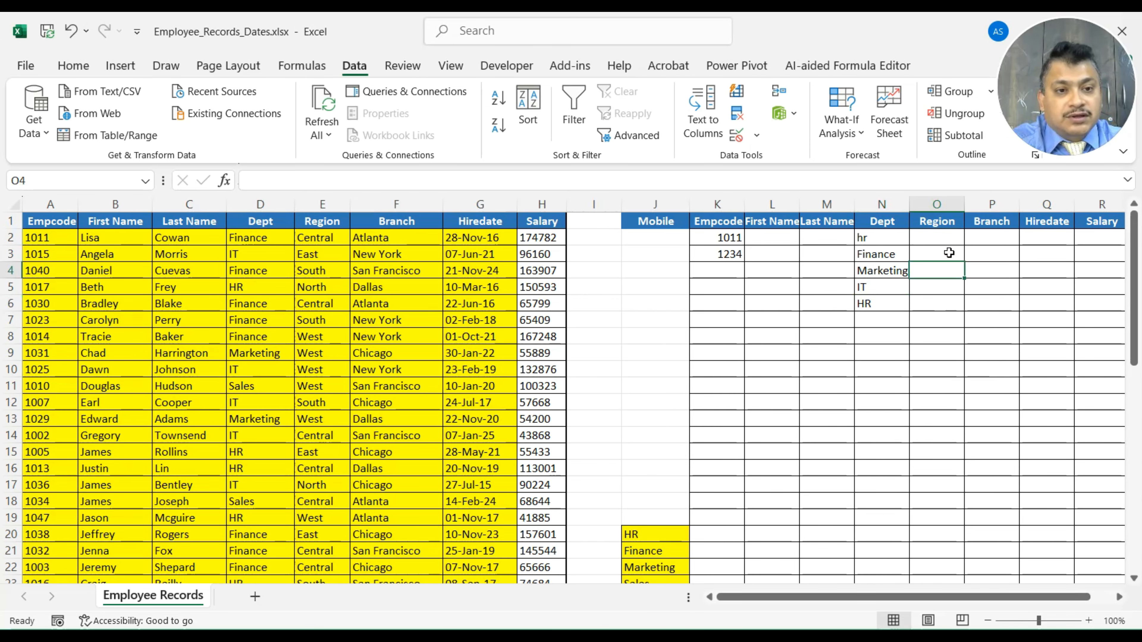
pyautogui.click(943, 242)
pyautogui.click(1007, 242)
pyautogui.click(943, 251)
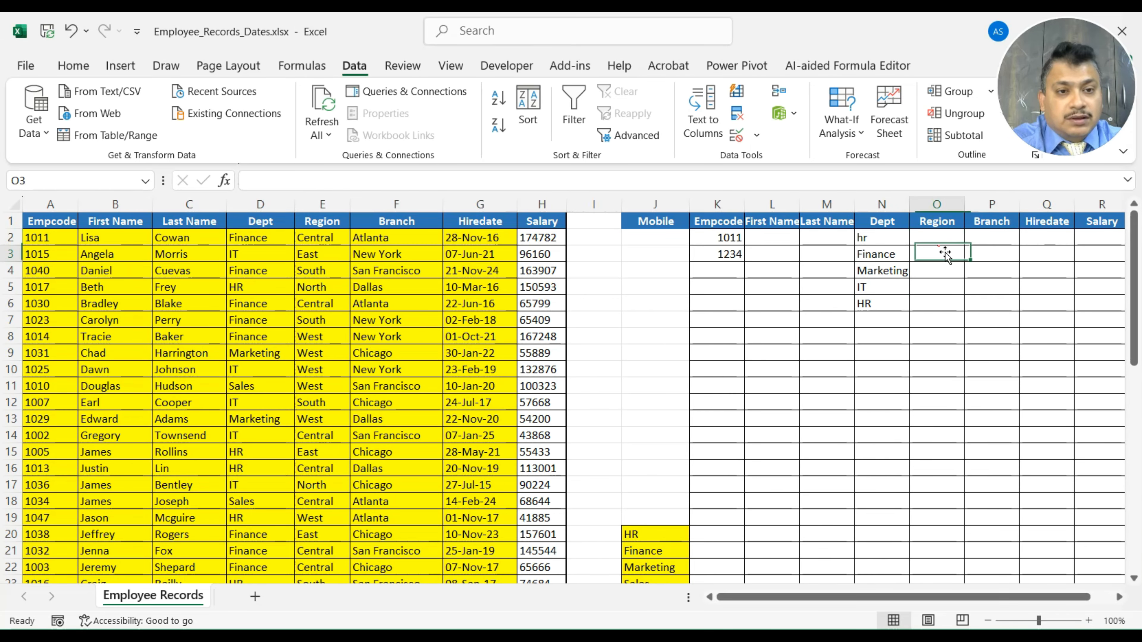
pyautogui.click(942, 242)
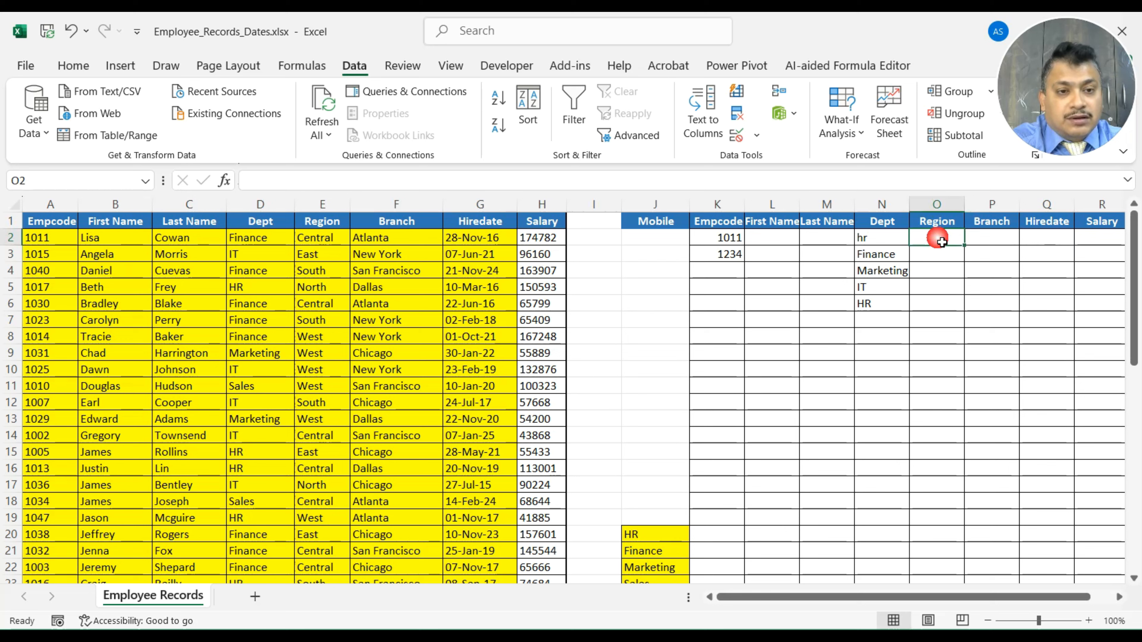
pyautogui.click(757, 137)
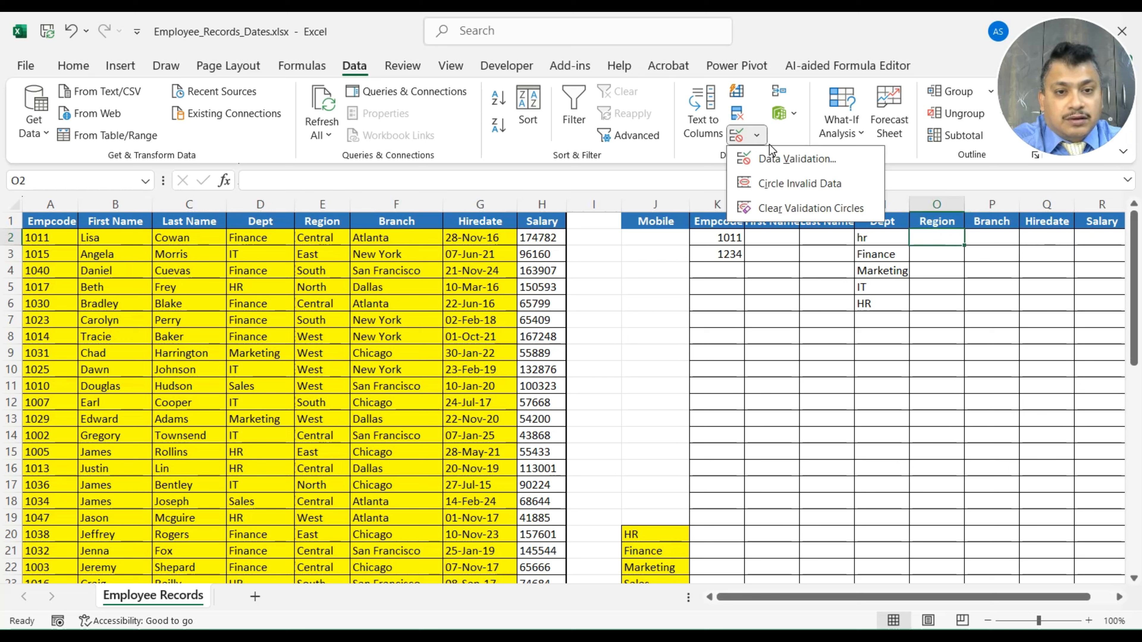
pyautogui.click(775, 159)
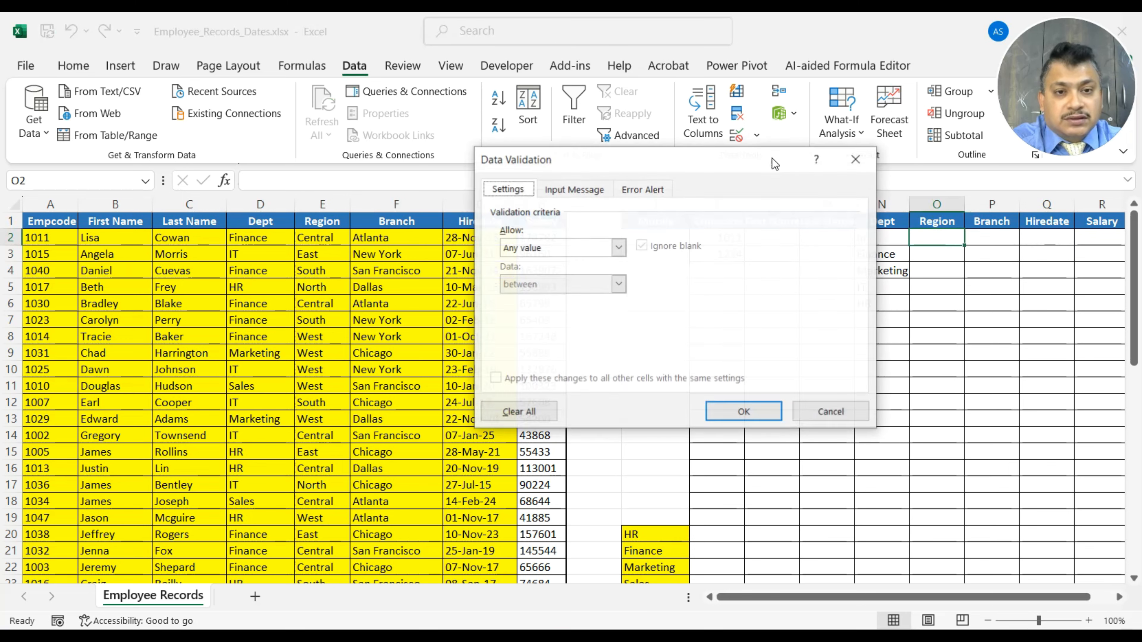
pyautogui.click(619, 249)
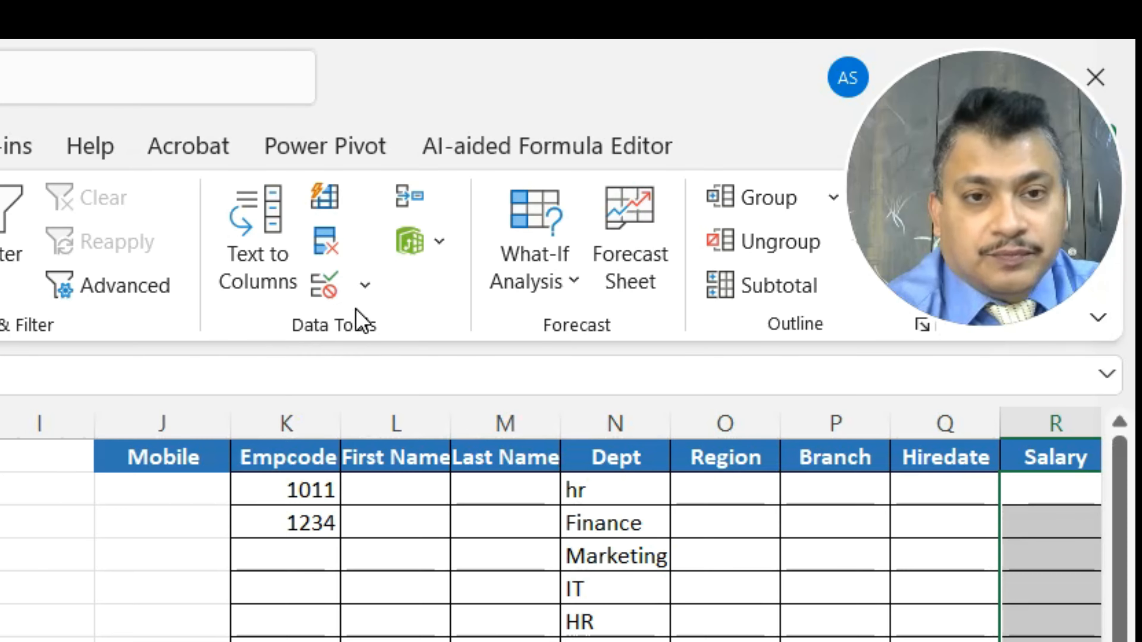
# - Set the data validation of Salary cells R2:R10 to allow decimal values between two limits
pyautogui.click(756, 134)
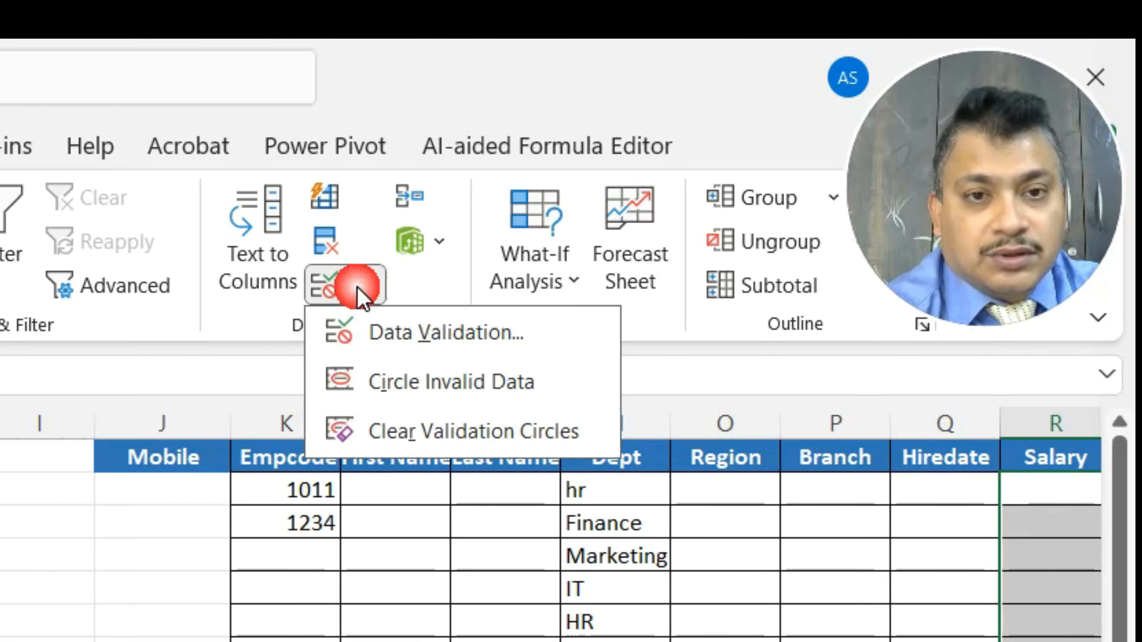
pyautogui.click(390, 333)
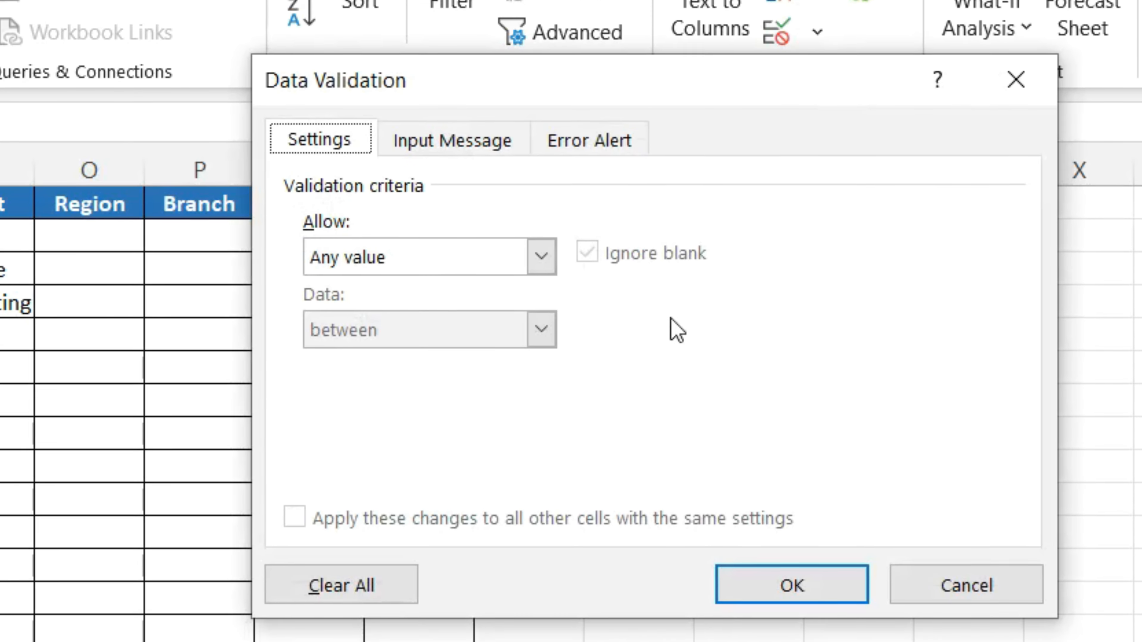
pyautogui.click(557, 254)
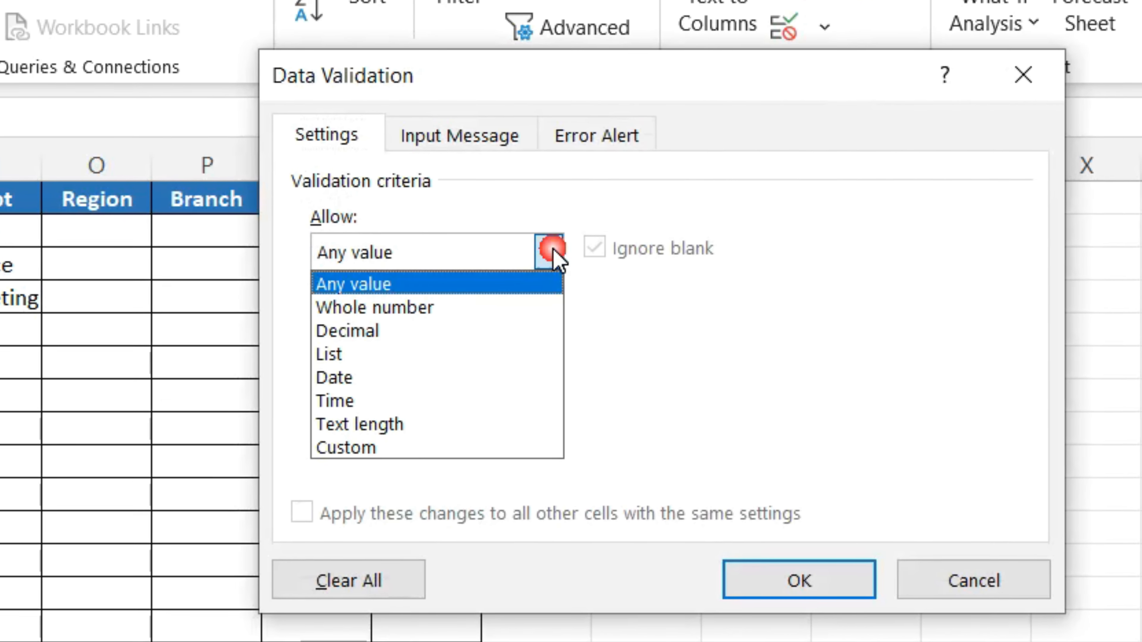
pyautogui.click(527, 329)
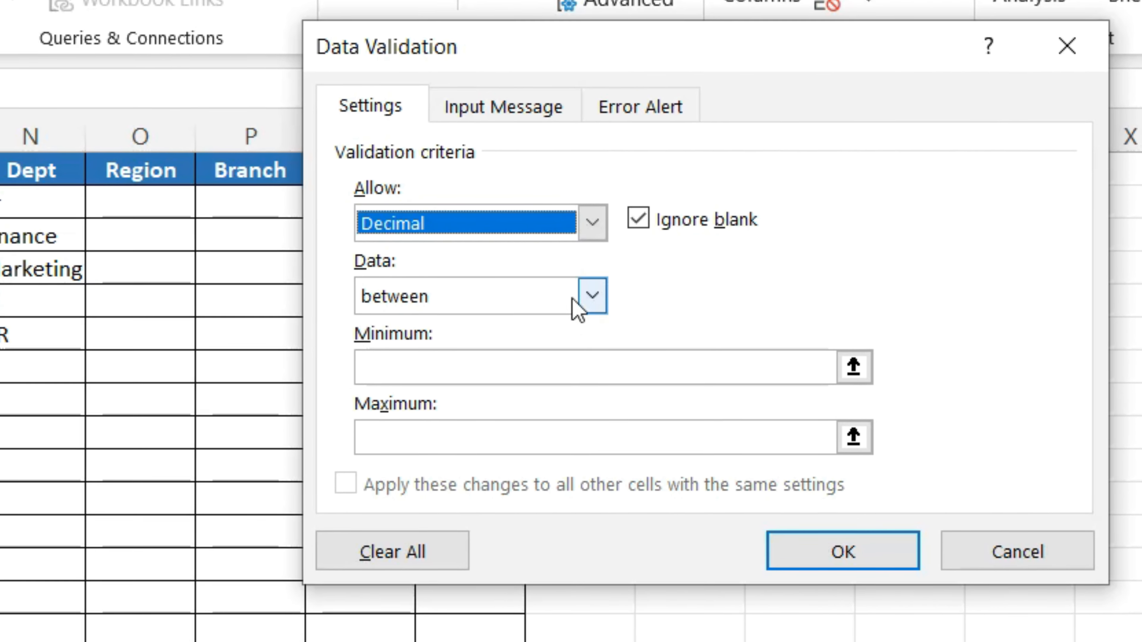
pyautogui.click(598, 299)
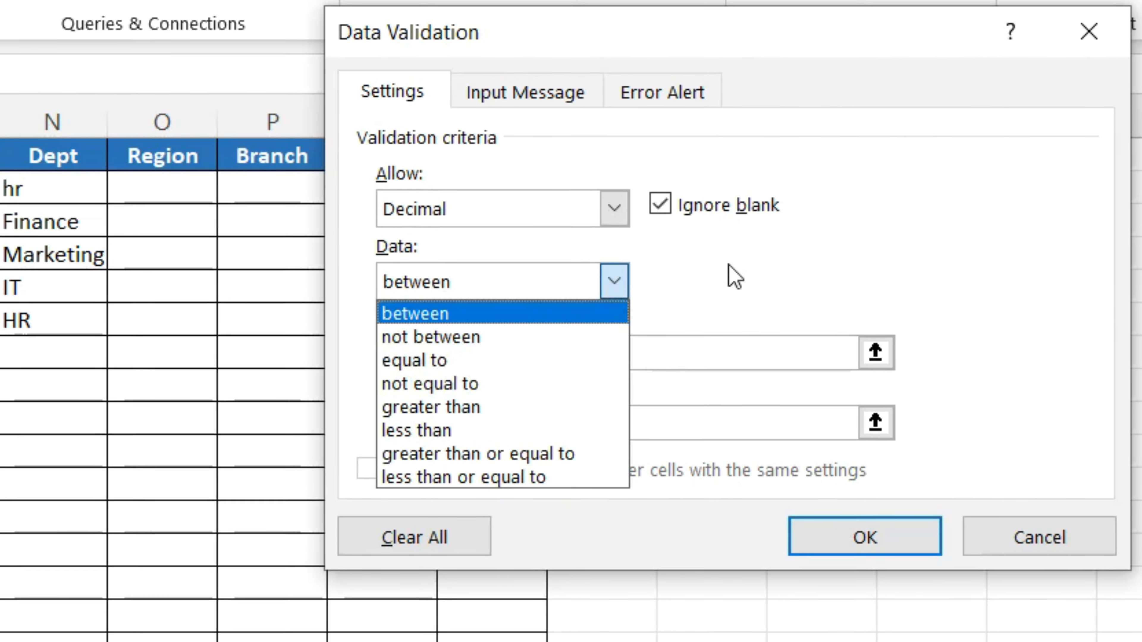
pyautogui.click(541, 293)
# - Set the Salary rule's minimum to 15000 and maximum to 50000, and apply it
pyautogui.click(584, 373)
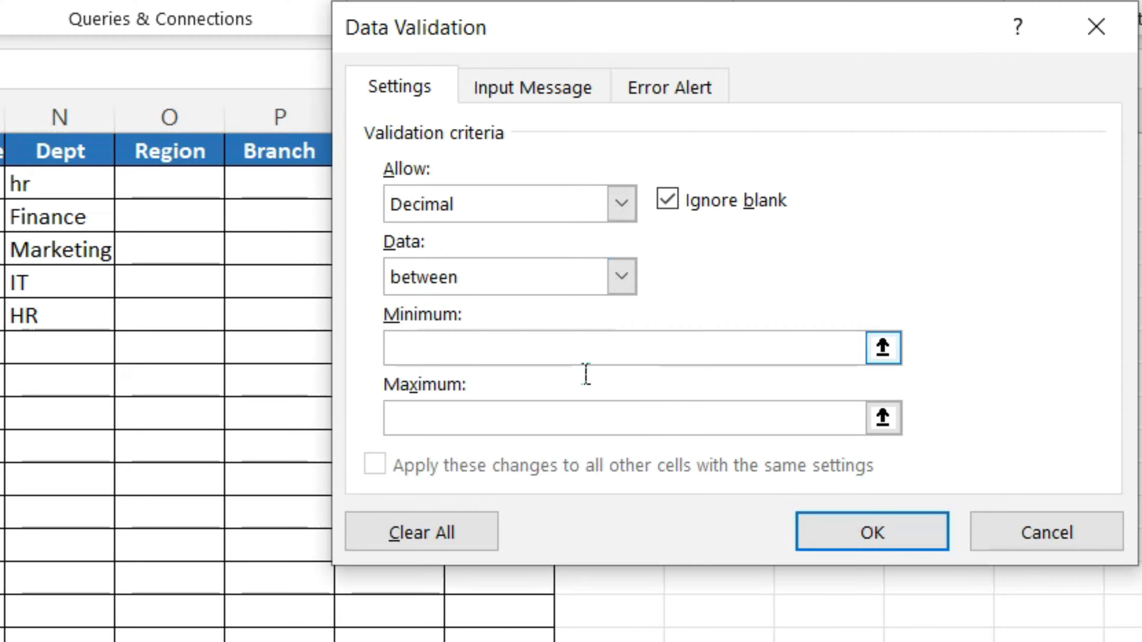
pyautogui.write('15000')
pyautogui.click(583, 398)
pyautogui.write('5')
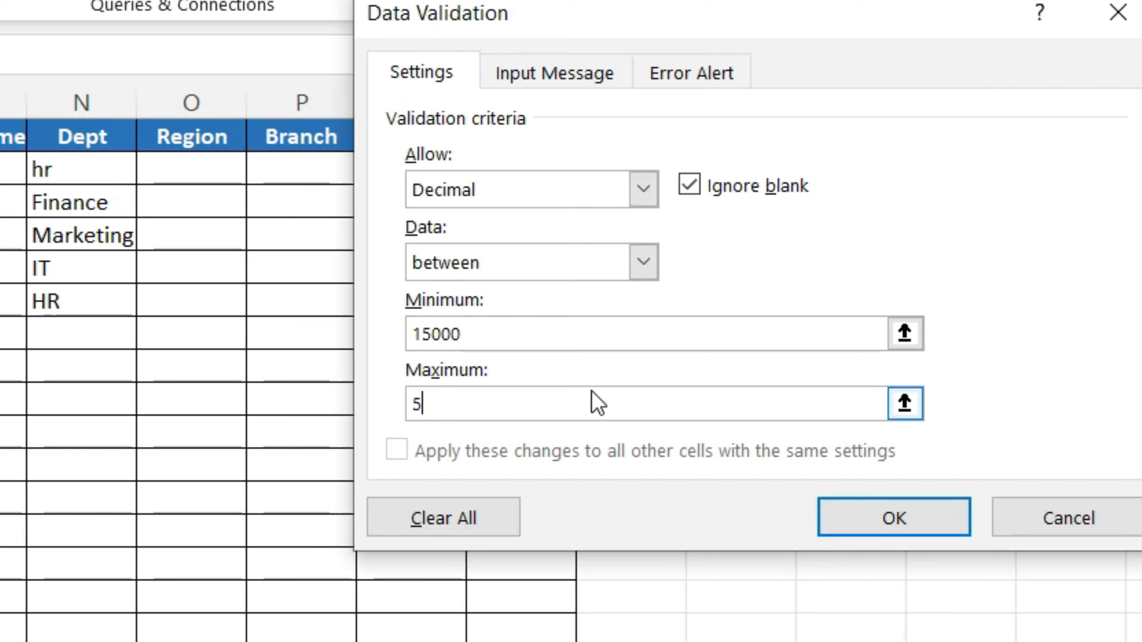
pyautogui.write('0000')
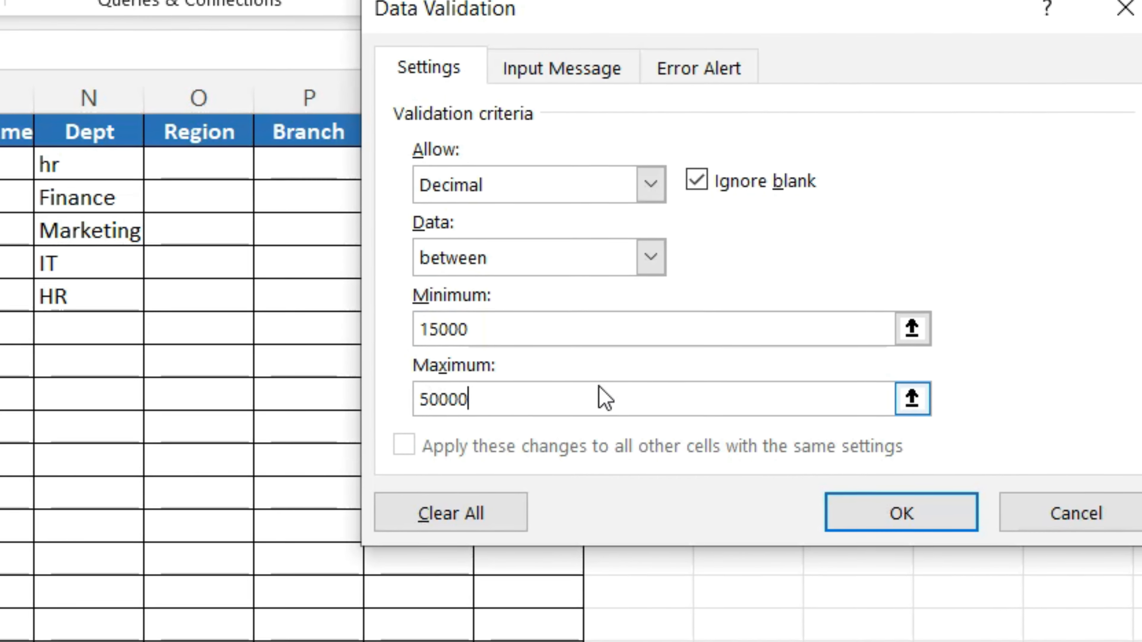
pyautogui.click(943, 512)
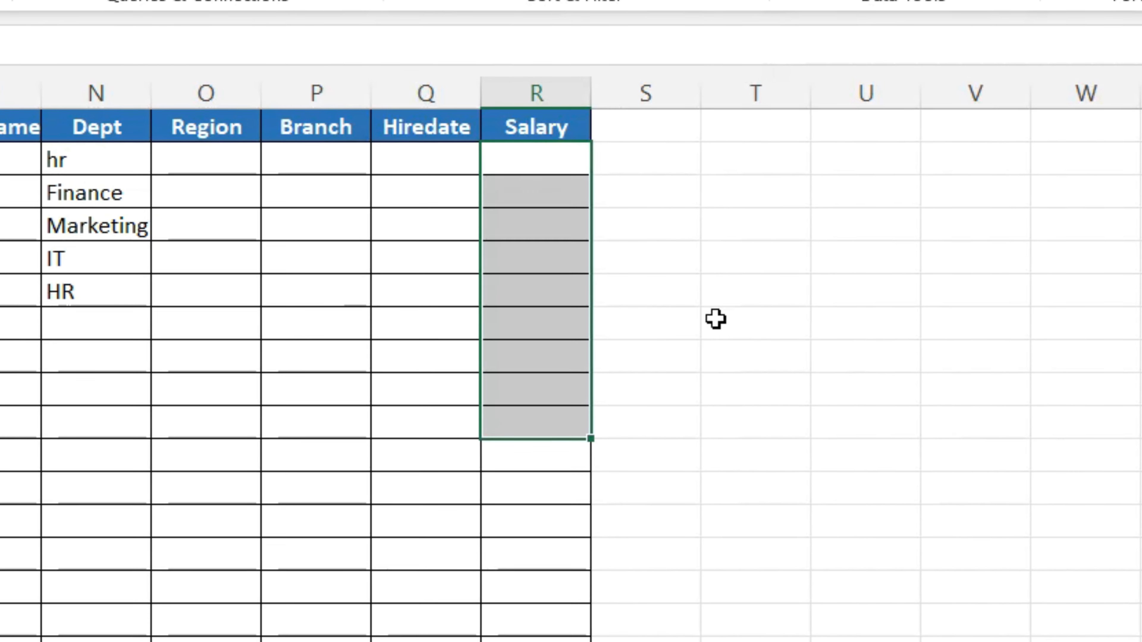
# - Test the rule in Salary cell R2 by trying 10000, and retry the entry with 15000
pyautogui.click(584, 160)
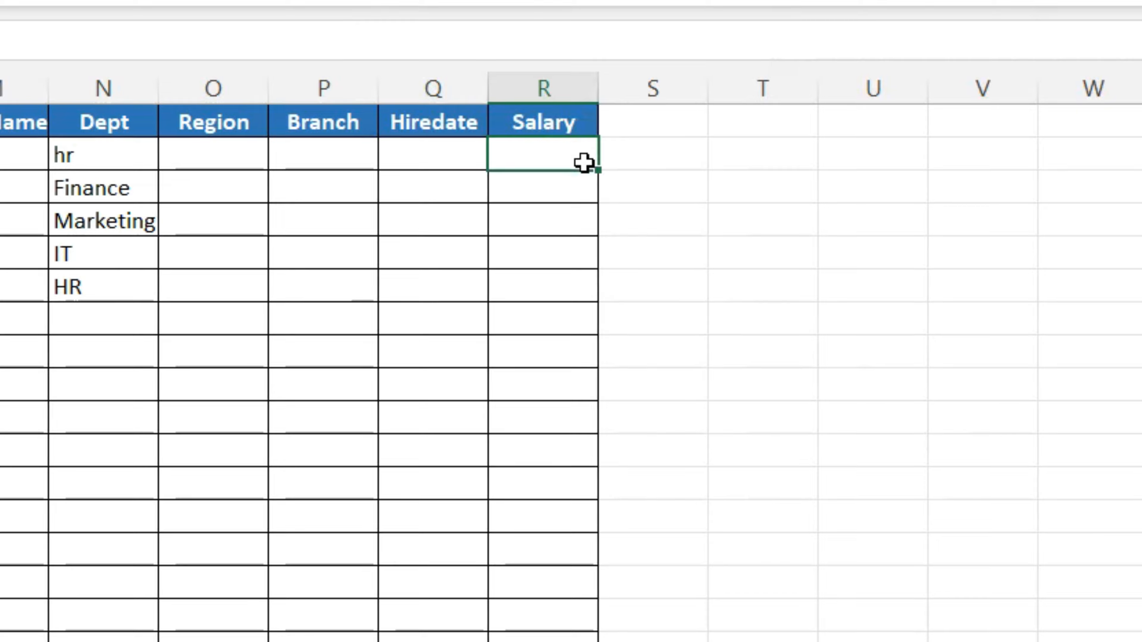
pyautogui.write('100')
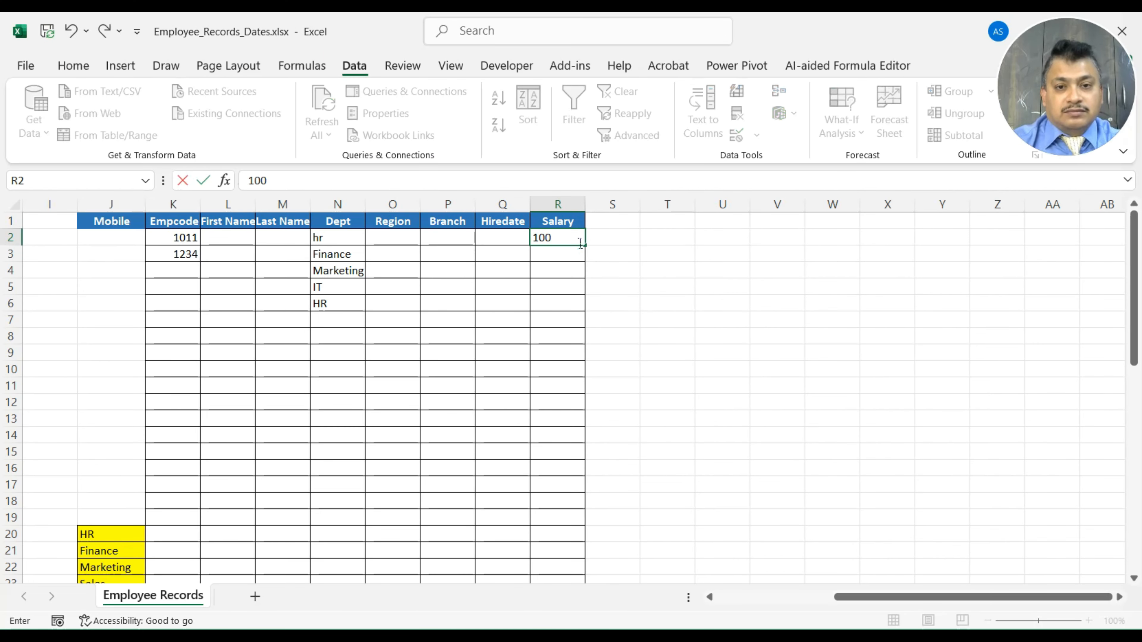
pyautogui.press('Return')
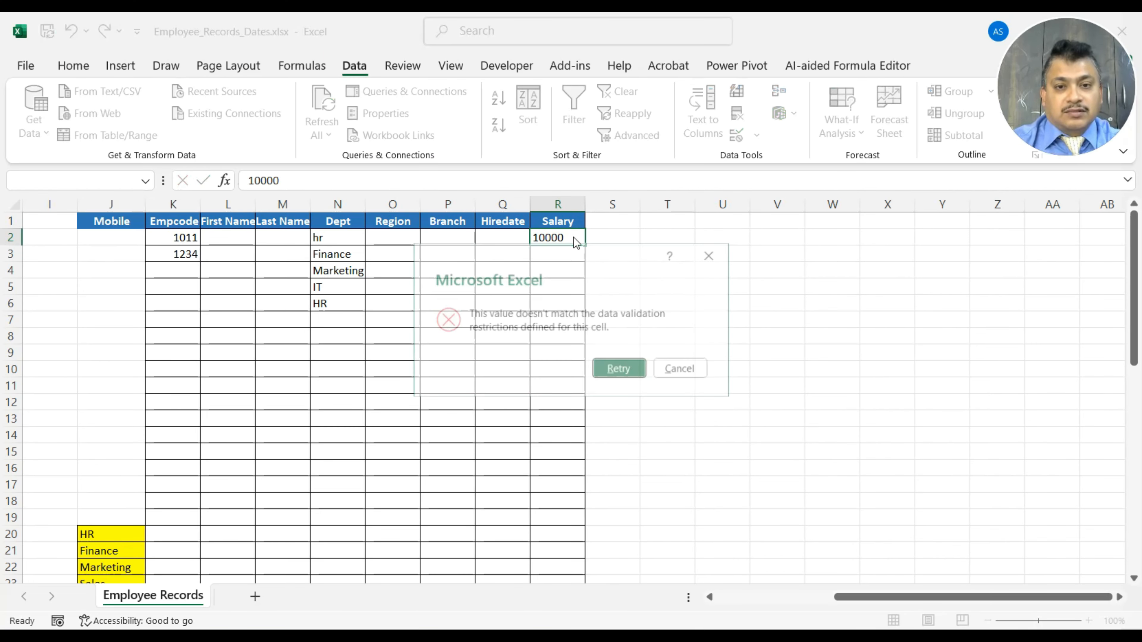
pyautogui.click(618, 370)
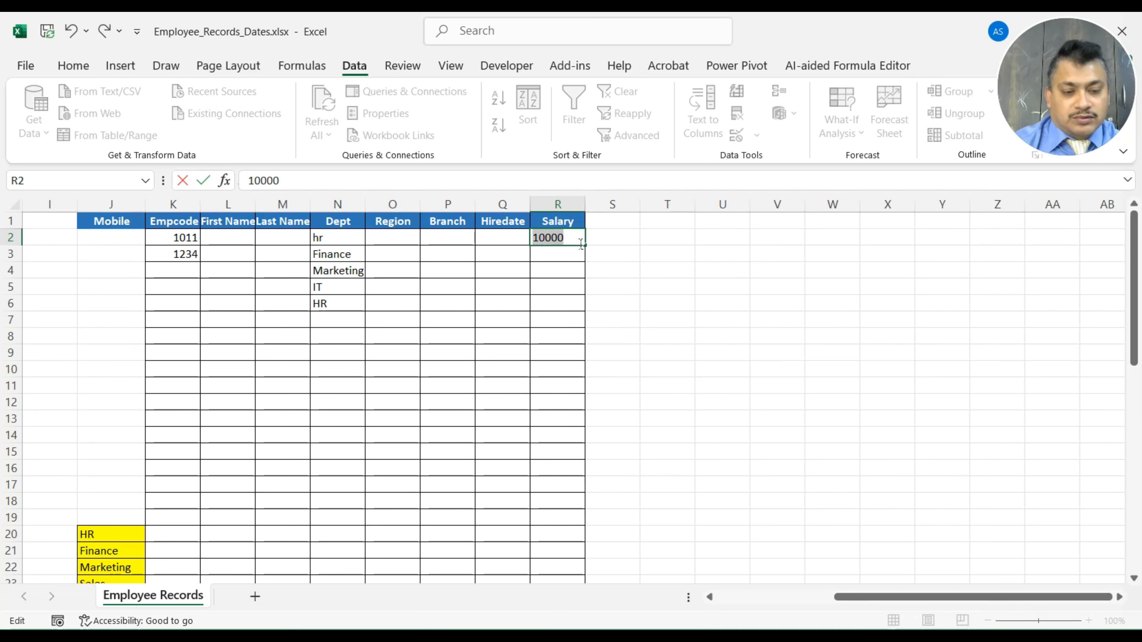
pyautogui.write('1')
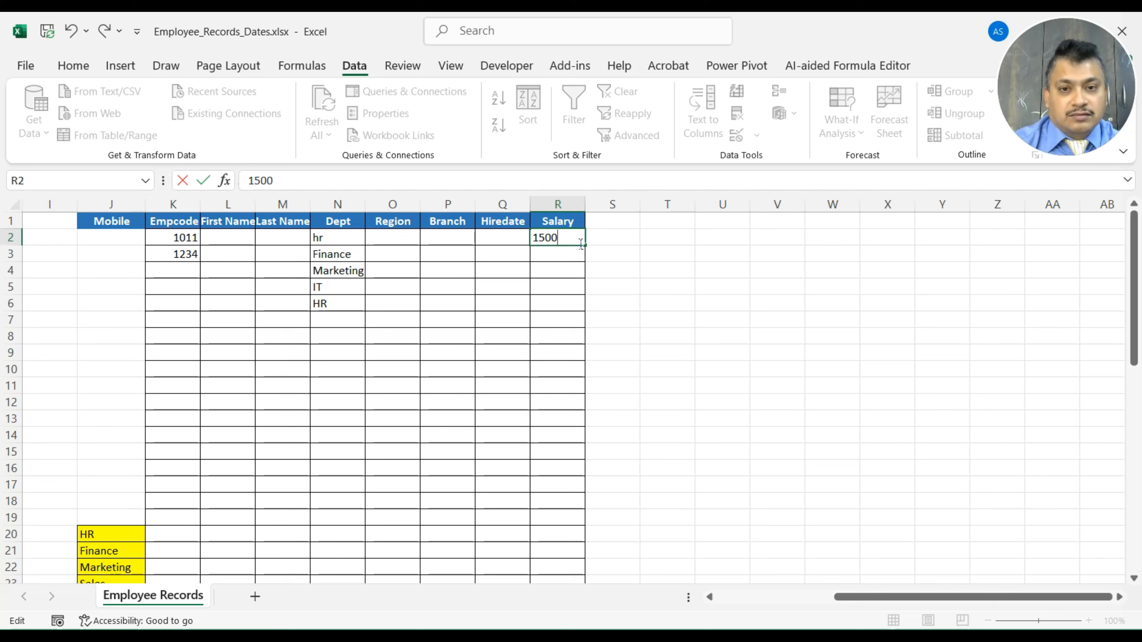
pyautogui.press('Return')
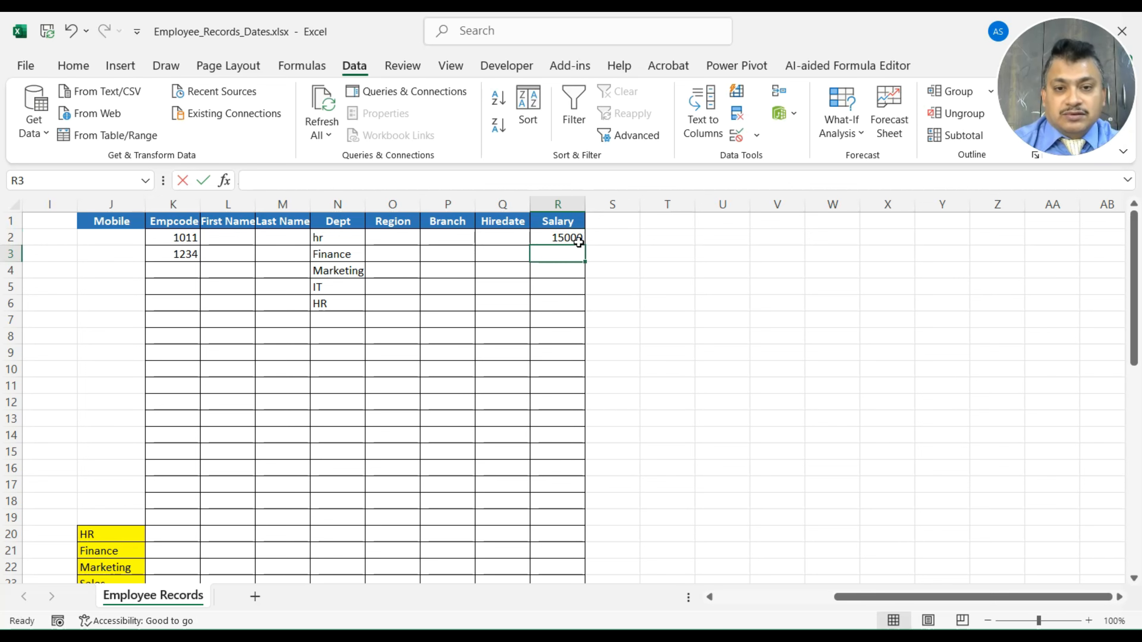
# - Test the decimal rule in Salary cell R3 by trying 13000.50, and retry the entry with 15000.50
pyautogui.write('13000.50')
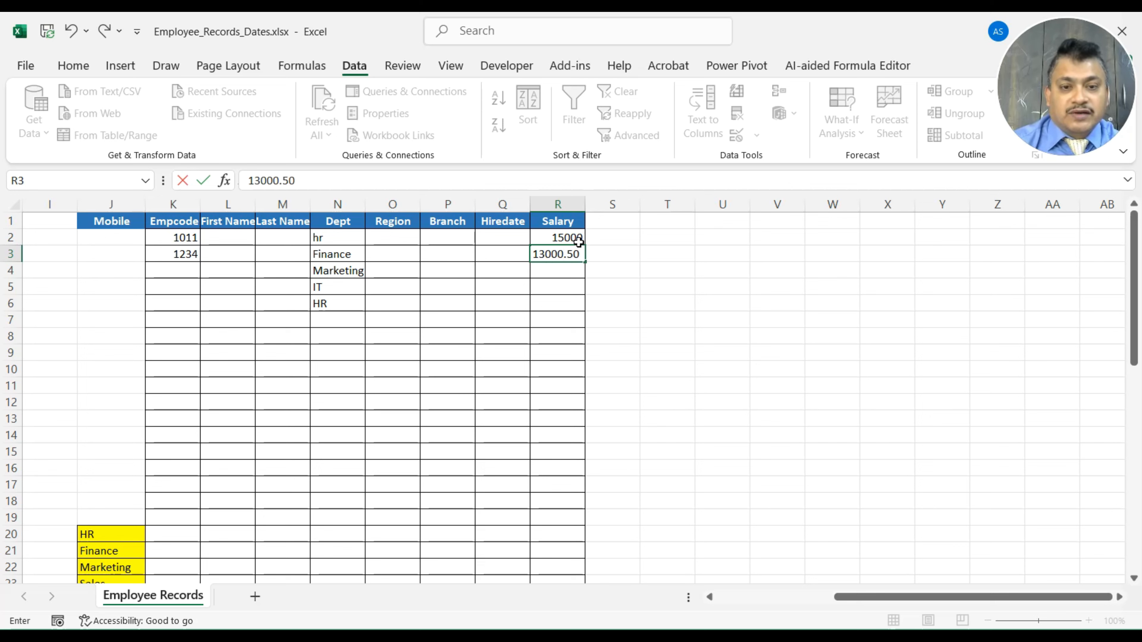
pyautogui.press('Return')
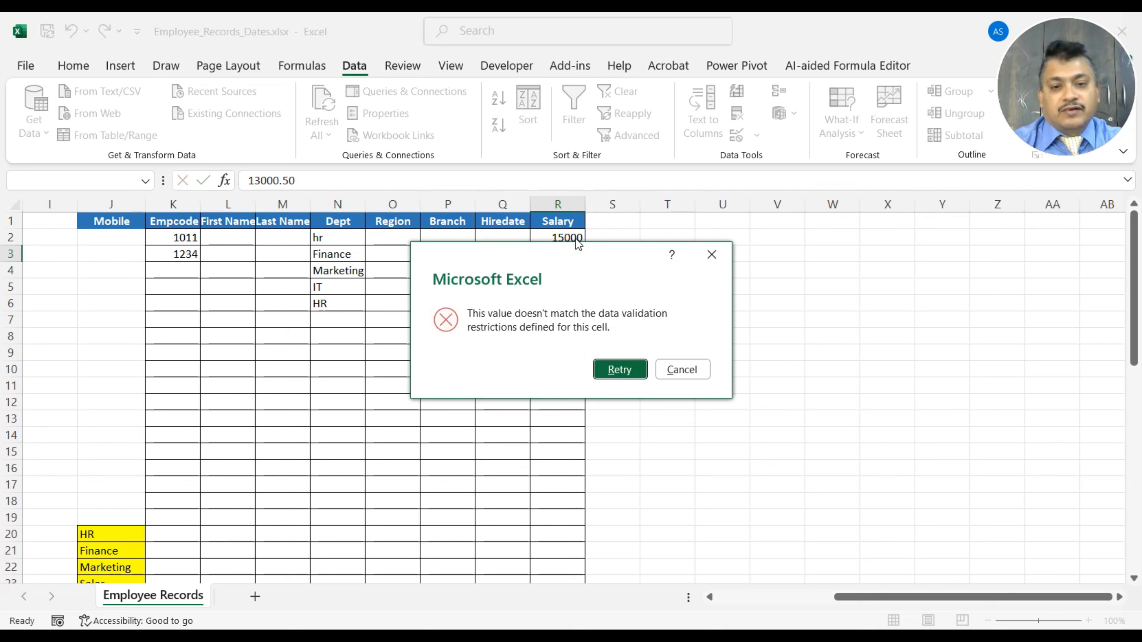
pyautogui.click(609, 367)
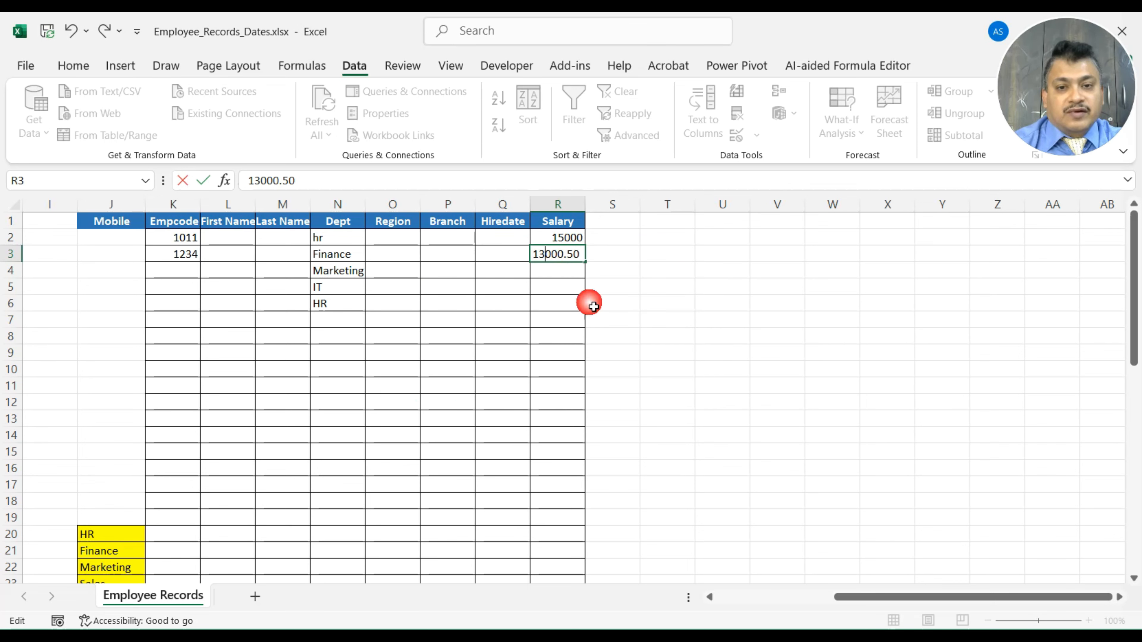
pyautogui.press('BackSpace')
pyautogui.write('5')
pyautogui.press('Return')
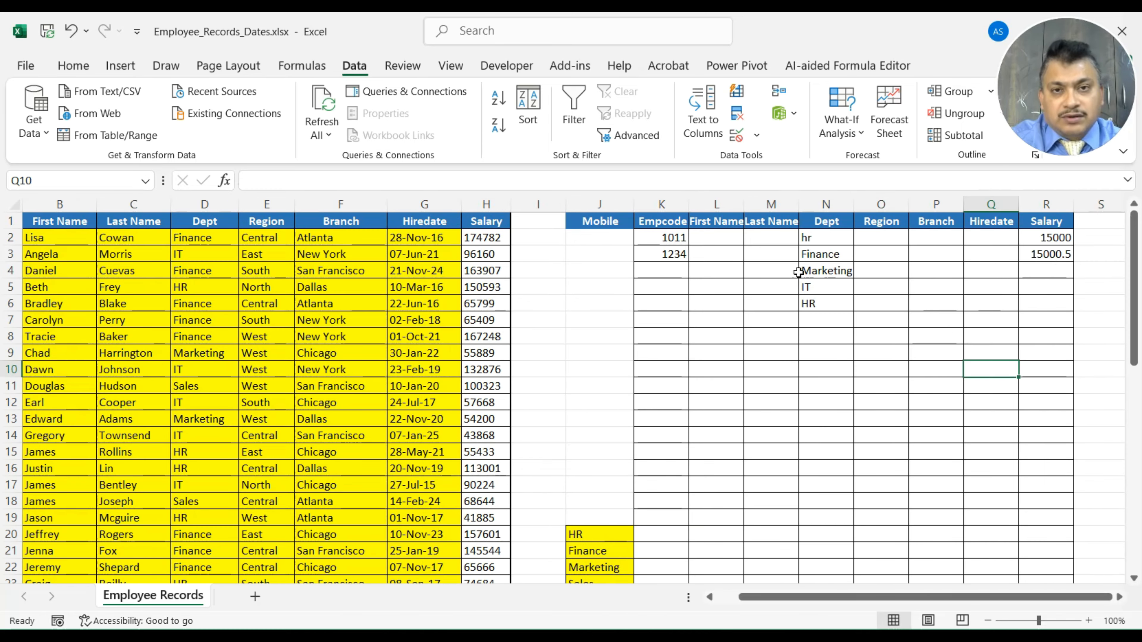
pyautogui.moveTo(587, 244); pyautogui.dragTo(612, 369)
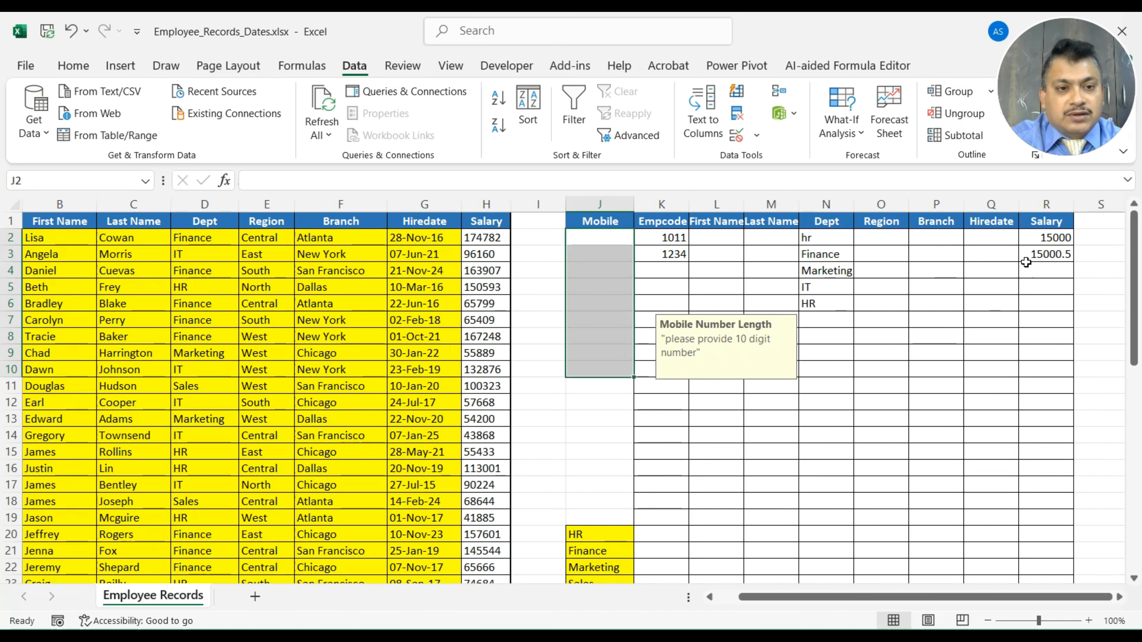
pyautogui.moveTo(1028, 245); pyautogui.dragTo(977, 346)
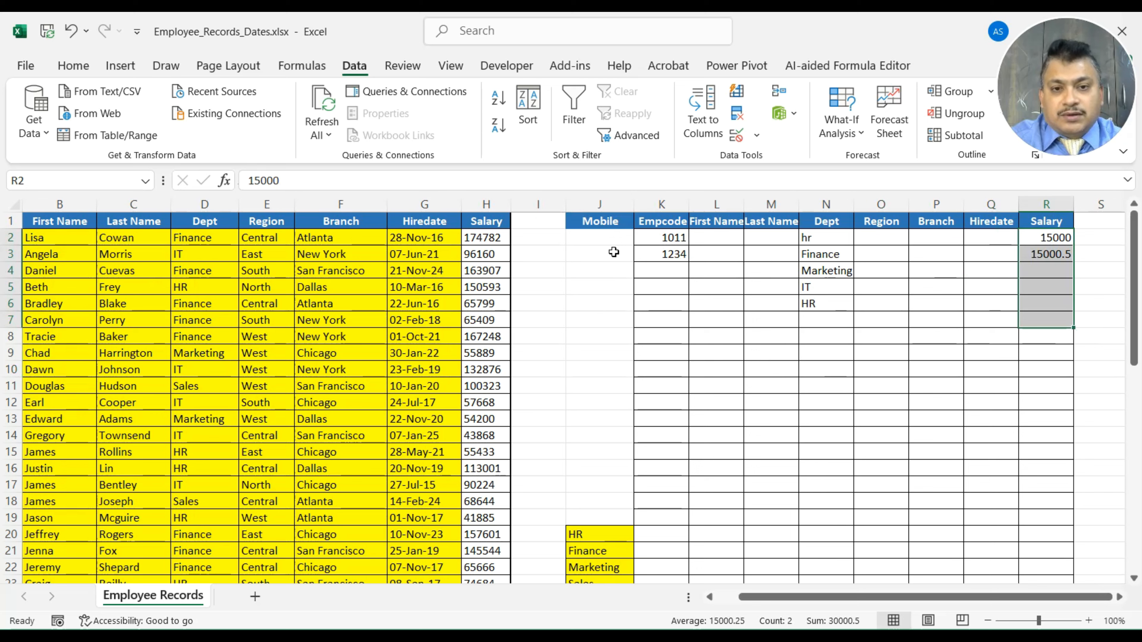
pyautogui.click(609, 245)
pyautogui.moveTo(607, 245); pyautogui.dragTo(625, 403)
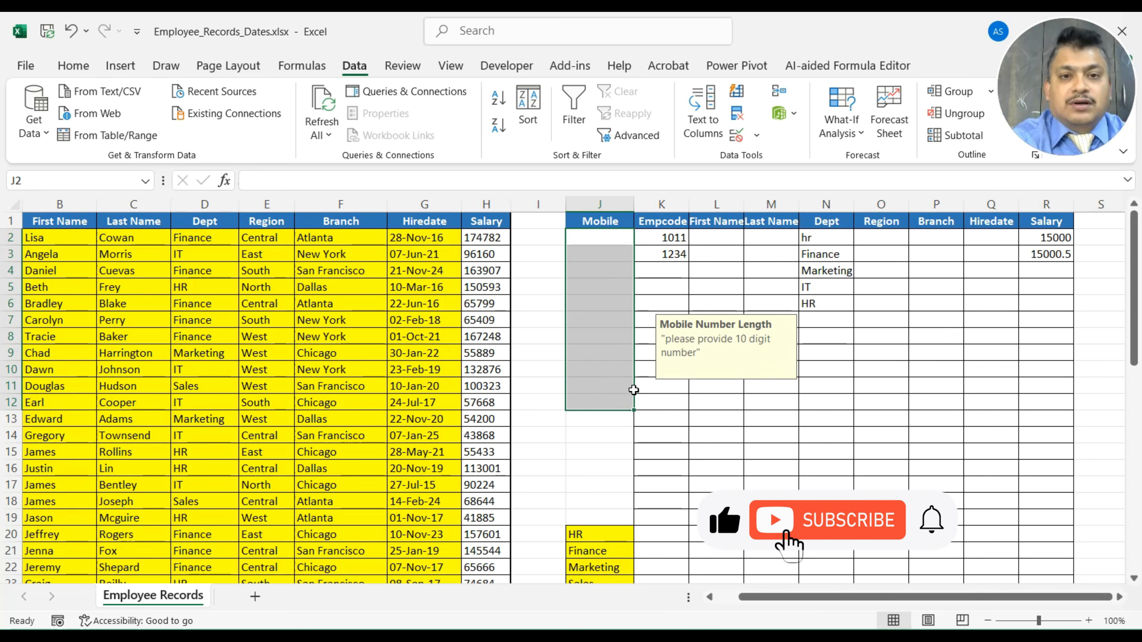
pyautogui.click(619, 257)
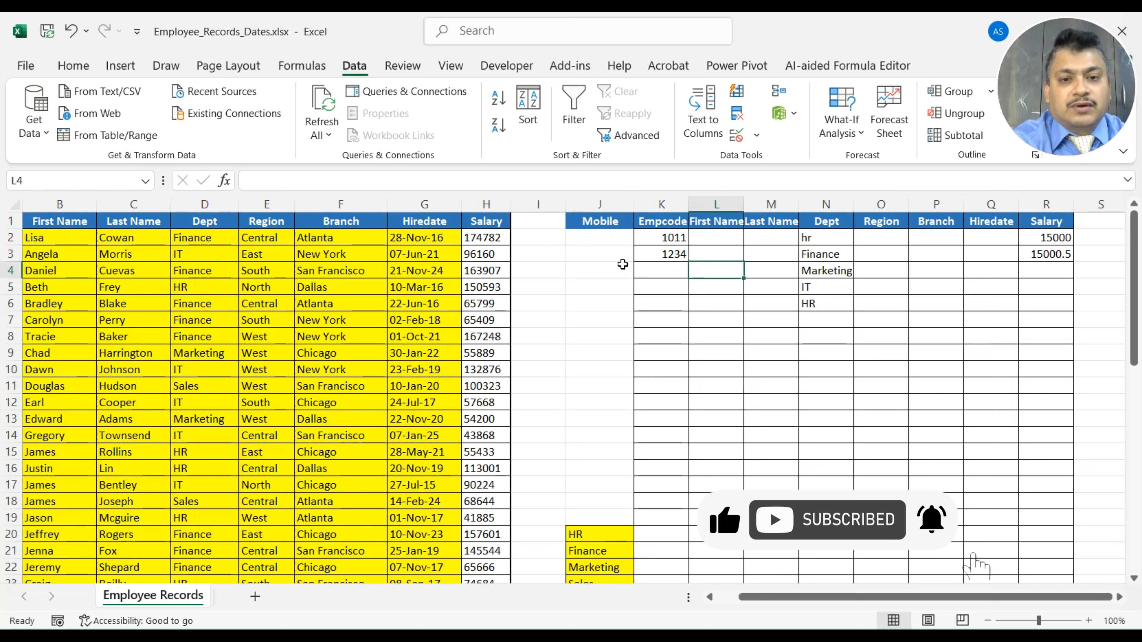
pyautogui.click(621, 287)
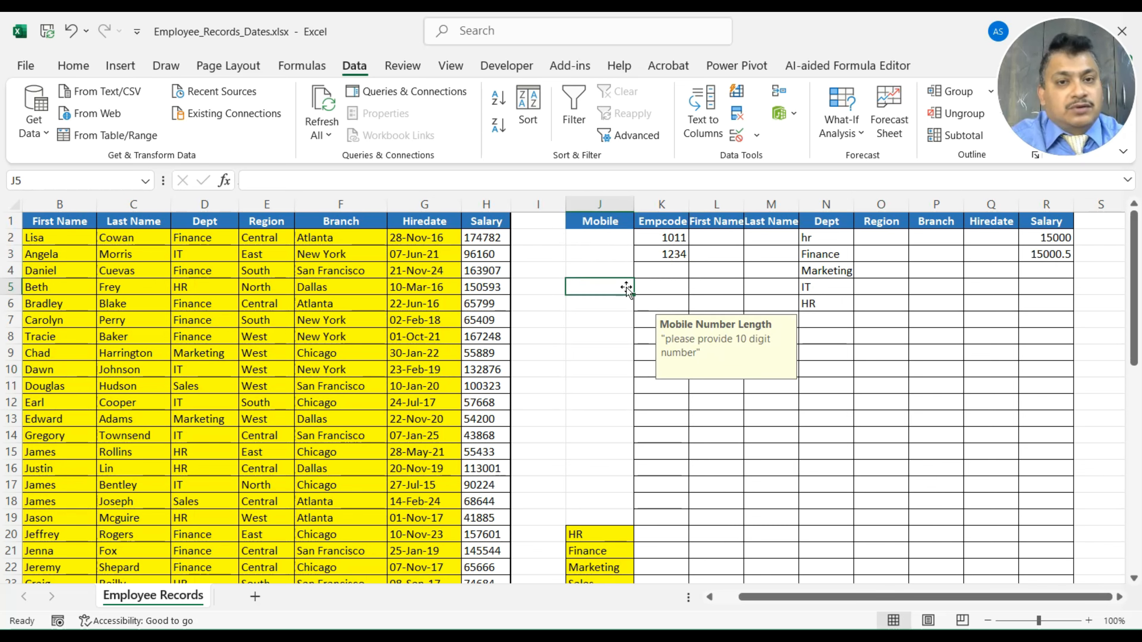
# - Clear all data validation from the Mobile cells J2:J19, extending the settings to the cells without validation
pyautogui.moveTo(606, 238); pyautogui.dragTo(620, 515)
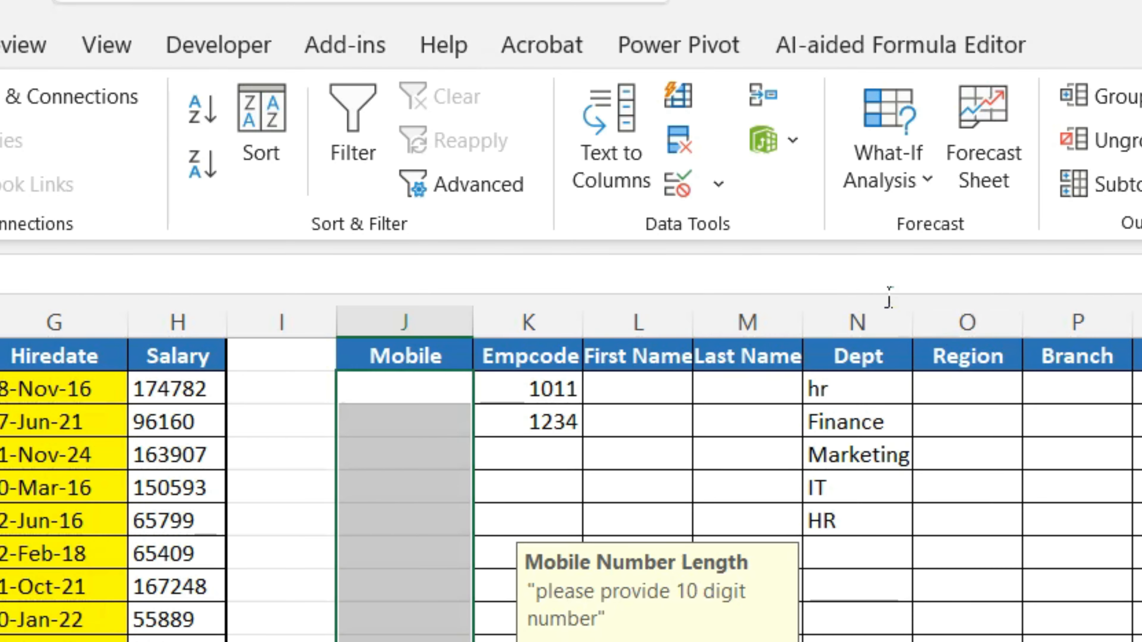
pyautogui.click(681, 197)
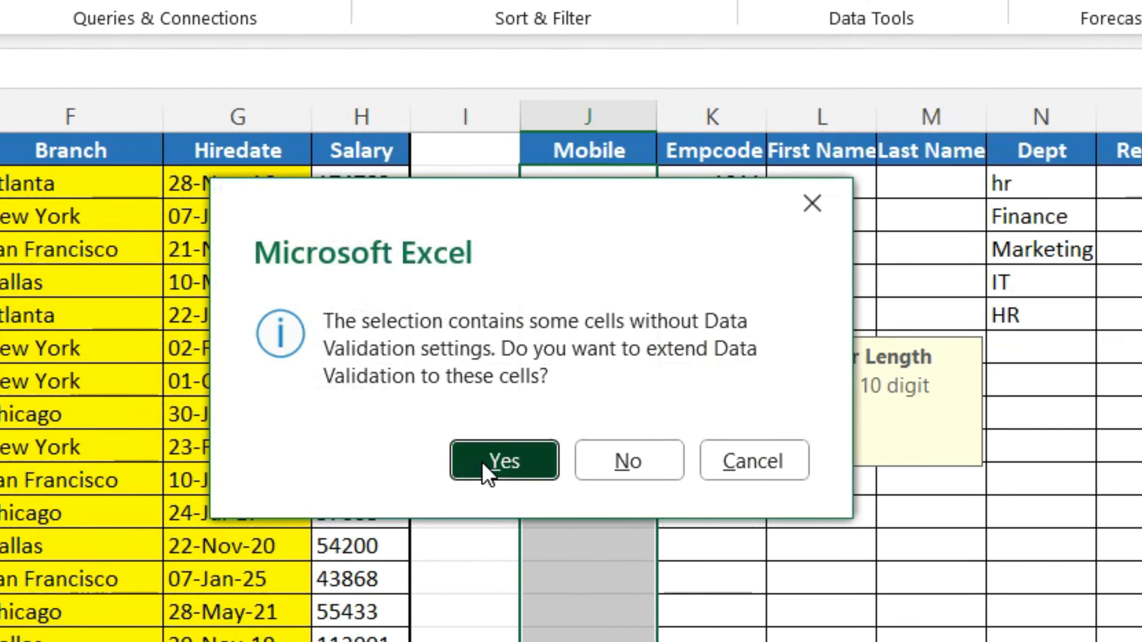
pyautogui.click(499, 461)
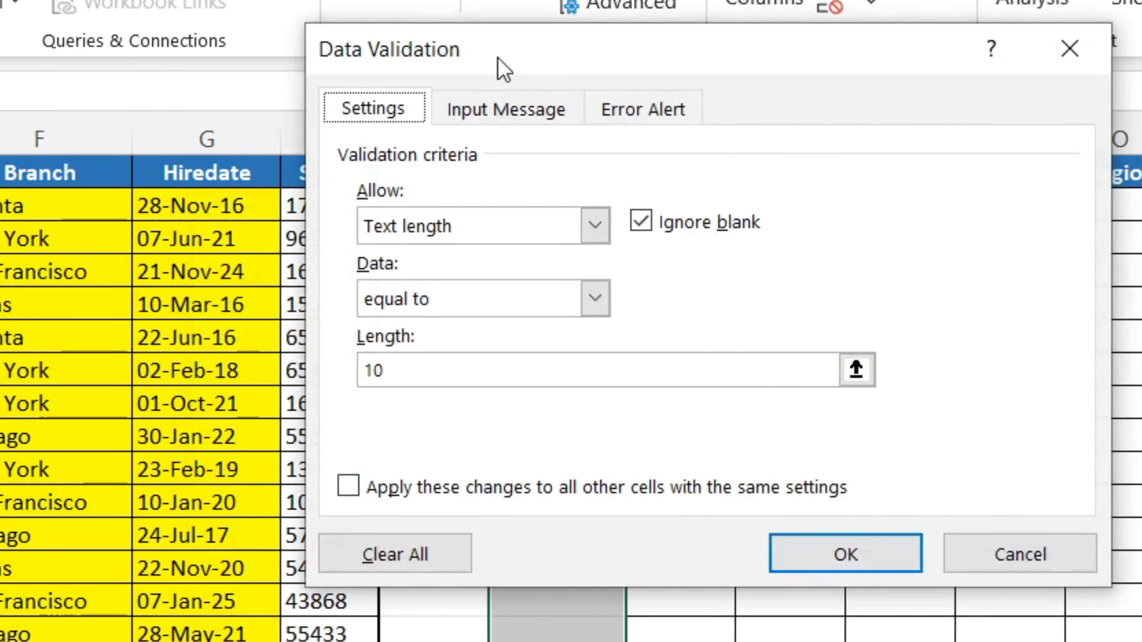
pyautogui.click(413, 563)
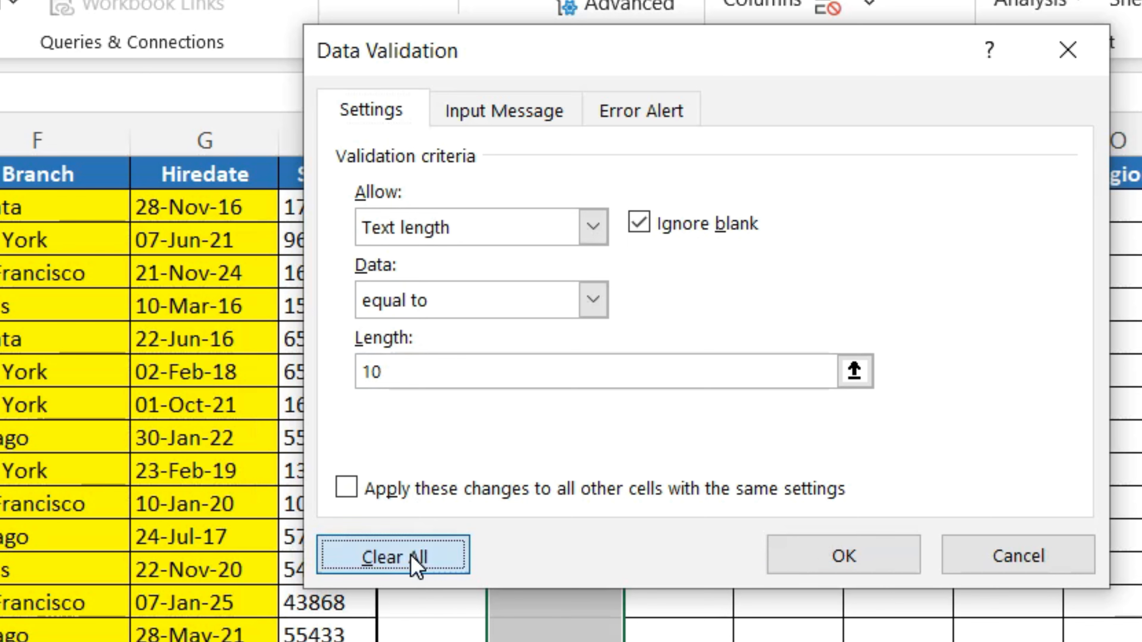
pyautogui.click(879, 554)
# - Check several cells in the Mobile column for any remaining input message
pyautogui.click(575, 306)
pyautogui.click(673, 310)
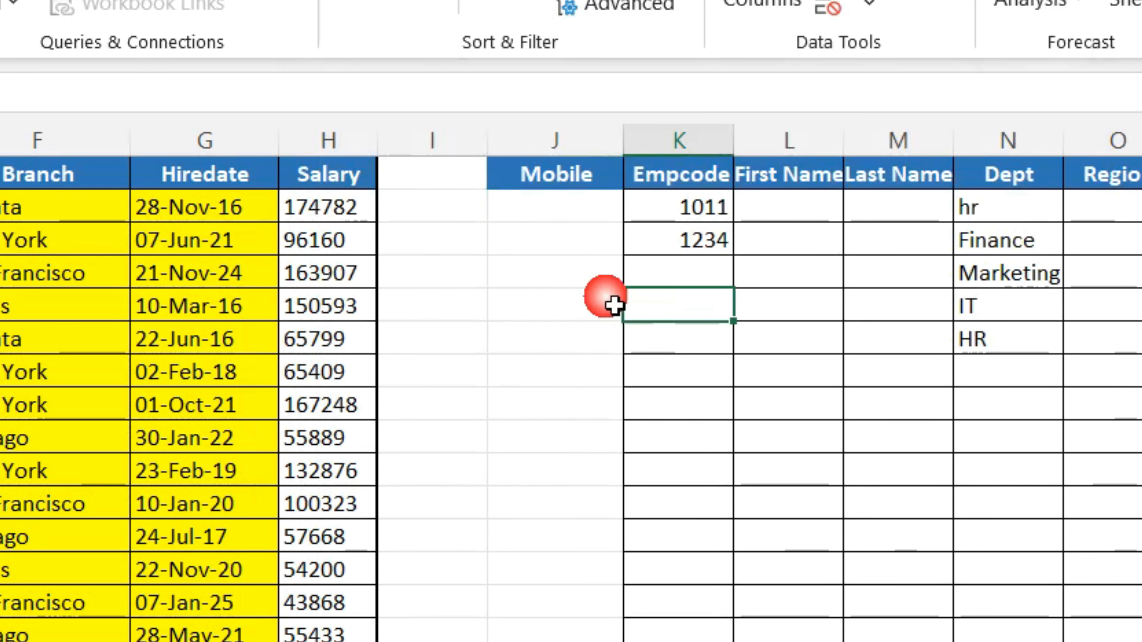
pyautogui.click(584, 276)
pyautogui.click(580, 343)
pyautogui.click(583, 432)
pyautogui.click(576, 530)
pyautogui.click(580, 307)
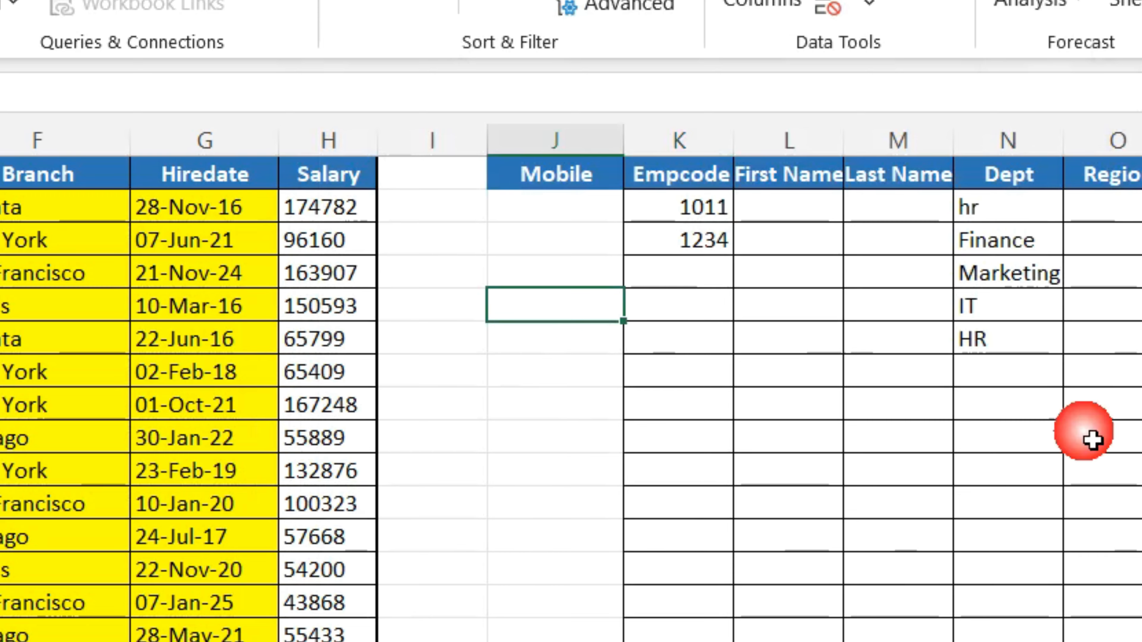
# - Erase the mixed validation settings of Dept cells N2:N12 and clear their data validation
pyautogui.click(1016, 218)
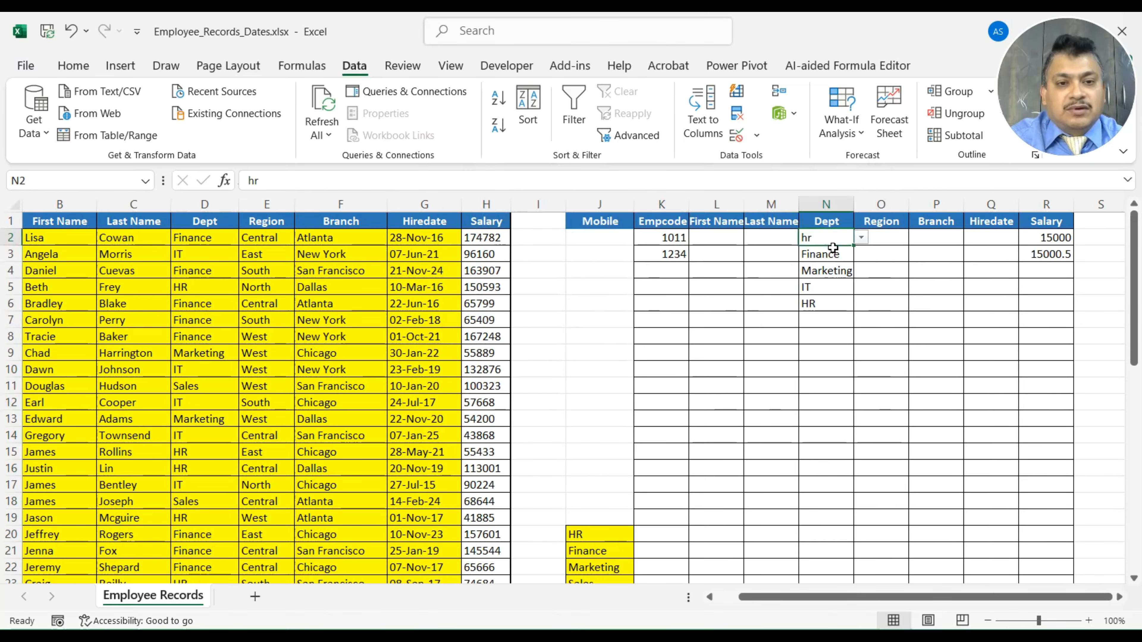
pyautogui.moveTo(833, 245); pyautogui.dragTo(836, 402)
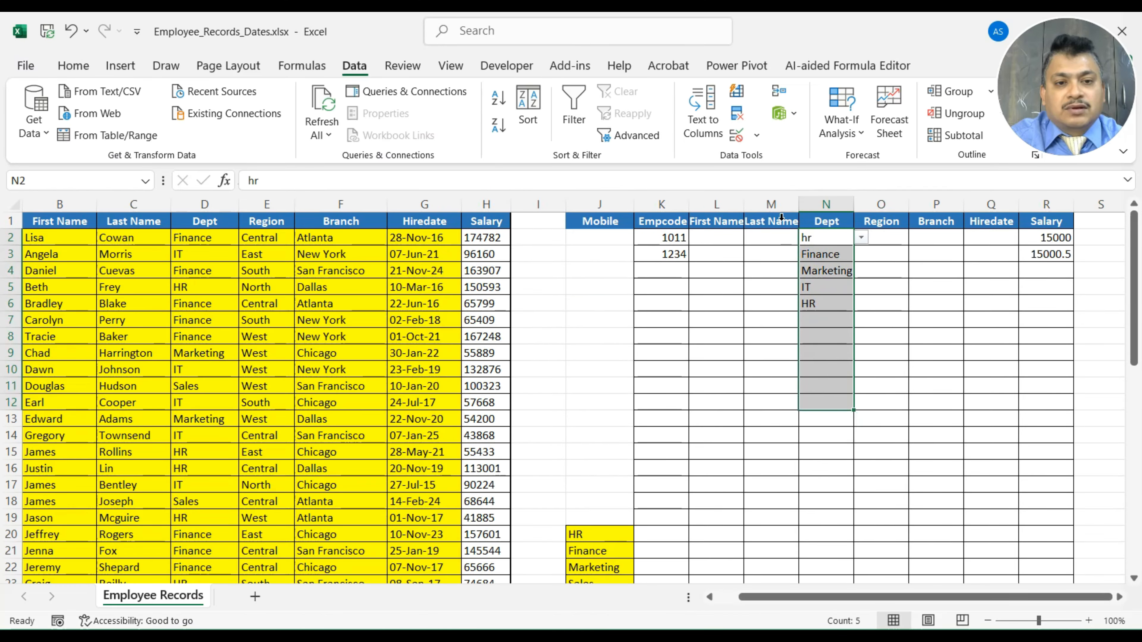
pyautogui.click(737, 141)
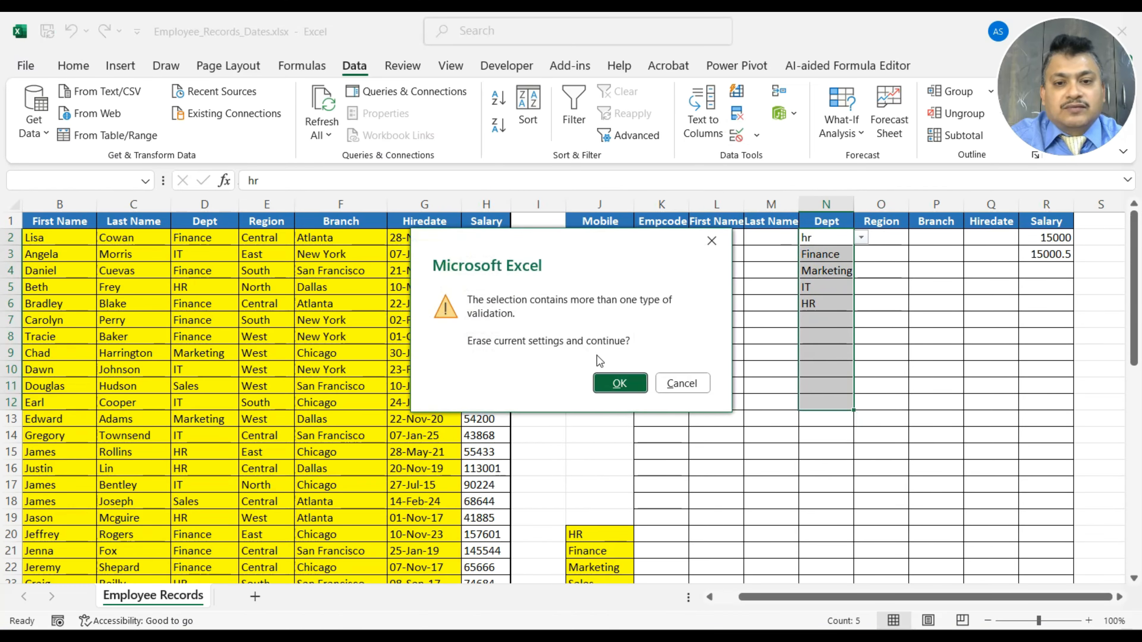
pyautogui.click(611, 384)
pyautogui.click(549, 411)
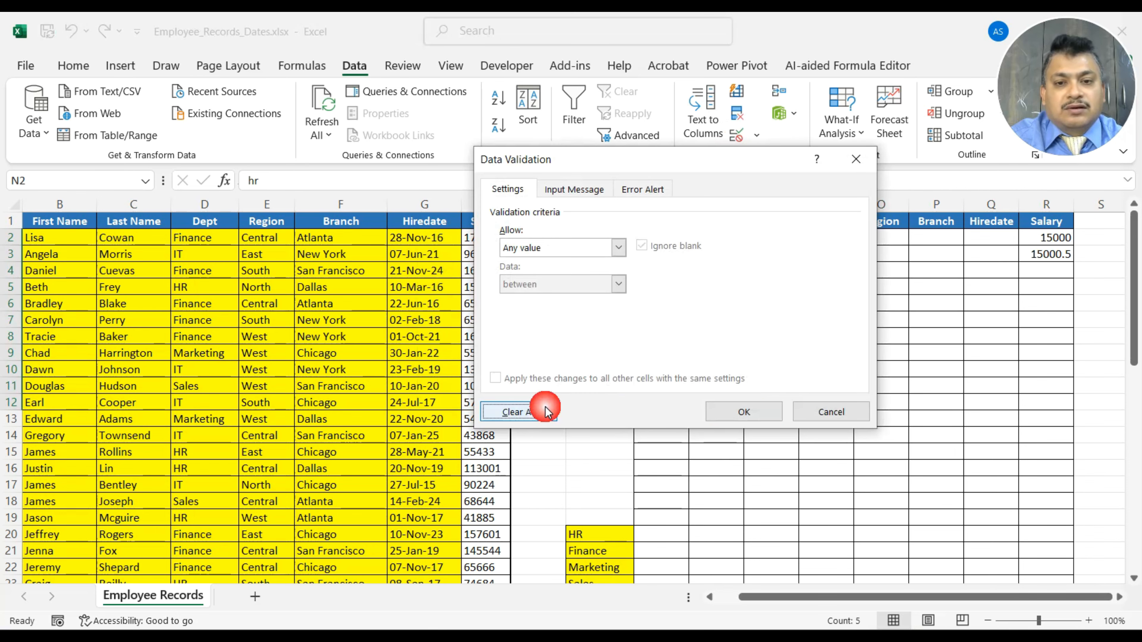
pyautogui.click(764, 411)
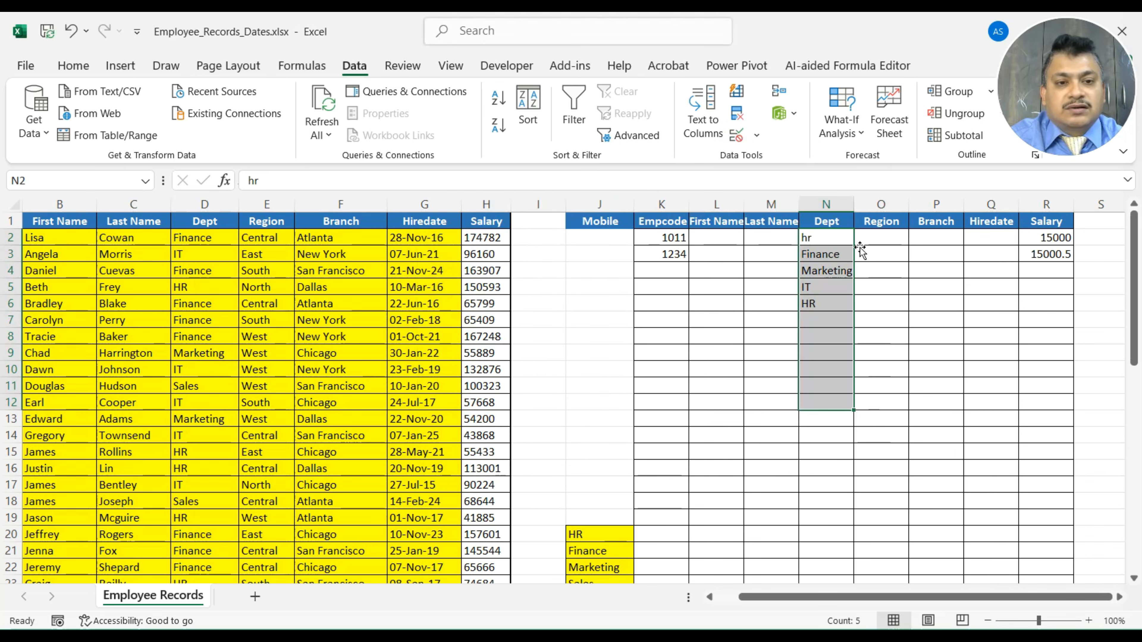
pyautogui.click(843, 288)
# - Clear the decimal data validation from Salary cells R2:R8 and check the cells
pyautogui.moveTo(1051, 244); pyautogui.dragTo(1047, 336)
pyautogui.click(736, 136)
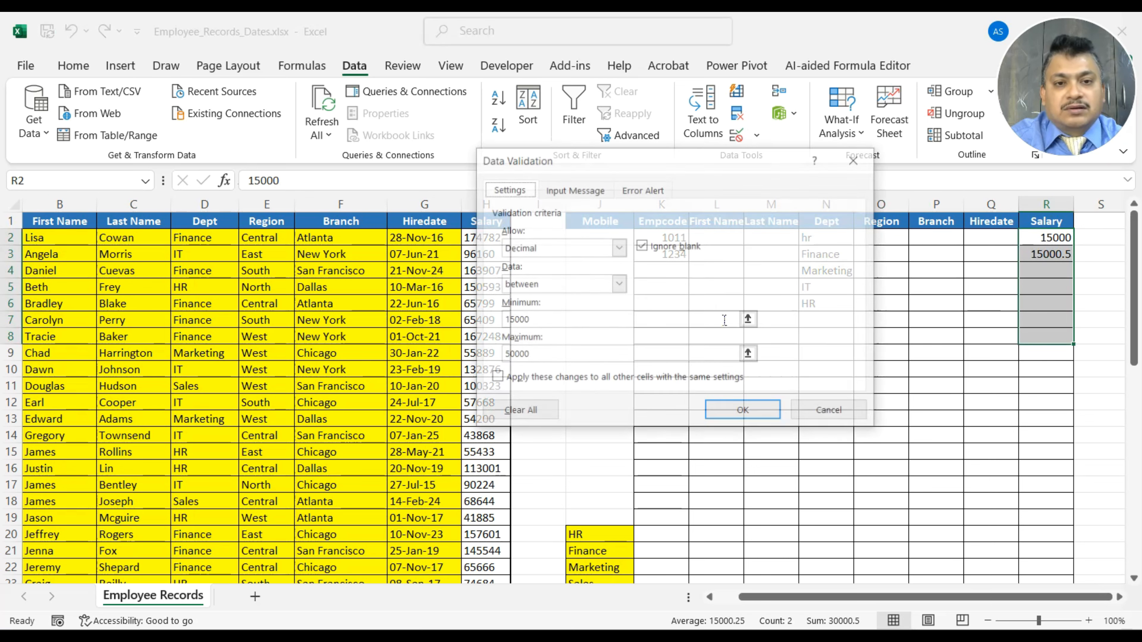
pyautogui.click(531, 411)
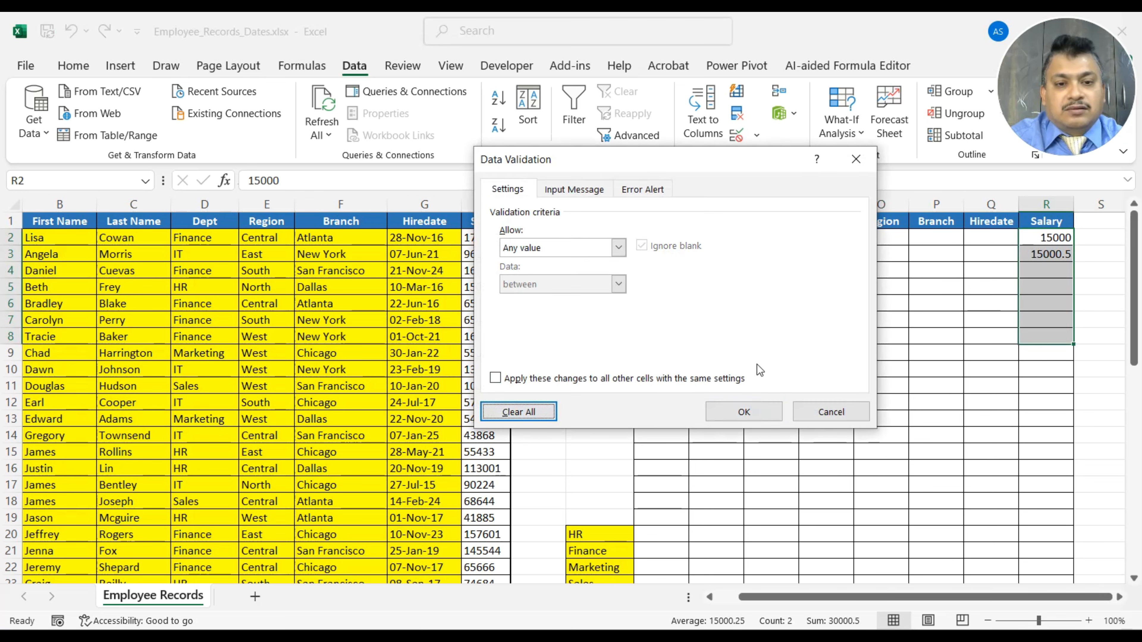
pyautogui.click(744, 412)
pyautogui.click(1056, 255)
pyautogui.click(1045, 336)
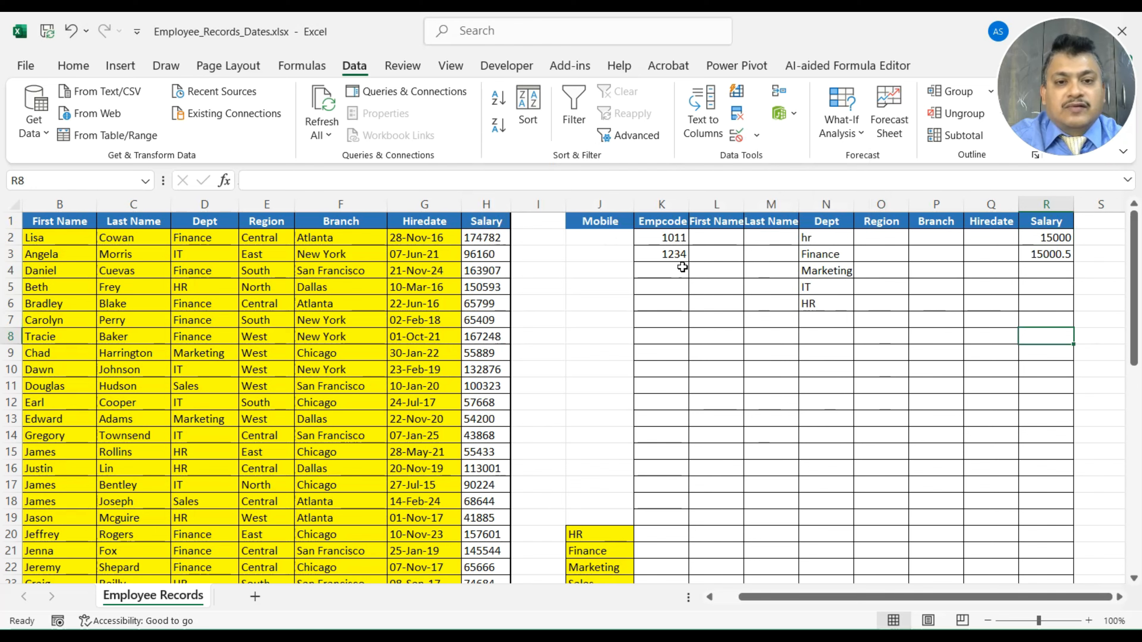
pyautogui.click(682, 270)
pyautogui.doubleClick(679, 257)
pyautogui.click(679, 243)
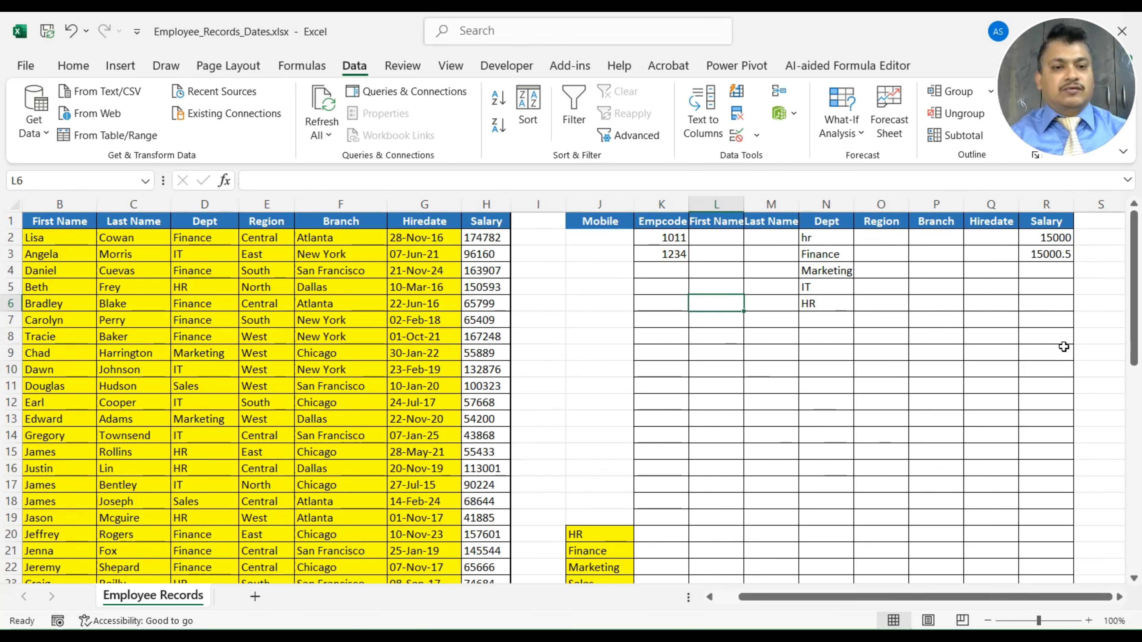
pyautogui.click(971, 335)
pyautogui.click(617, 257)
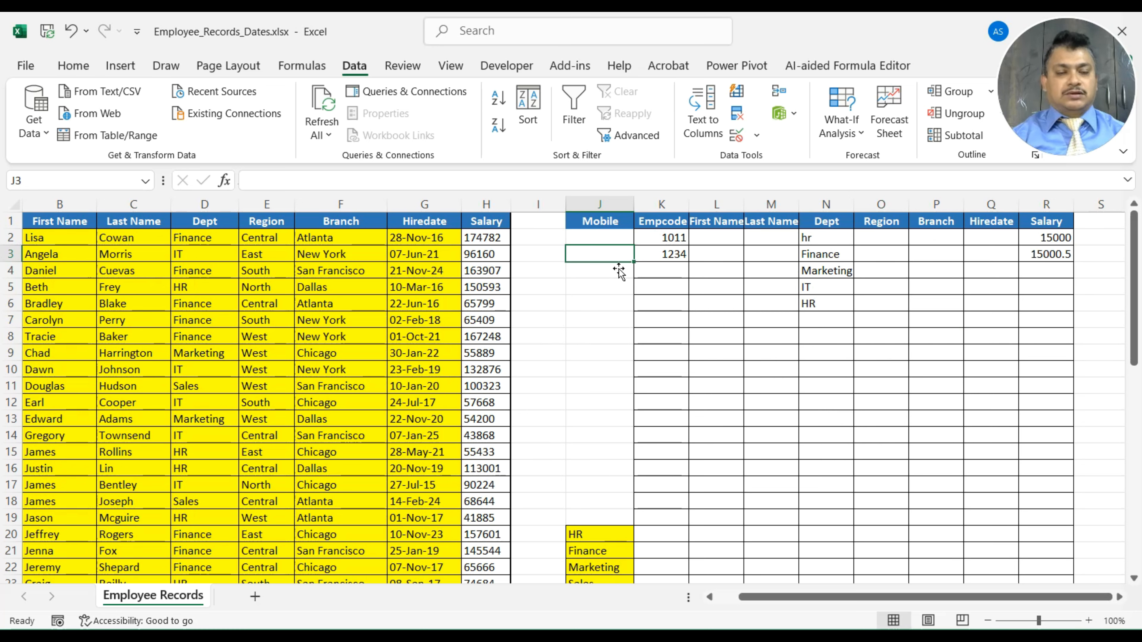
pyautogui.click(779, 360)
pyautogui.click(611, 338)
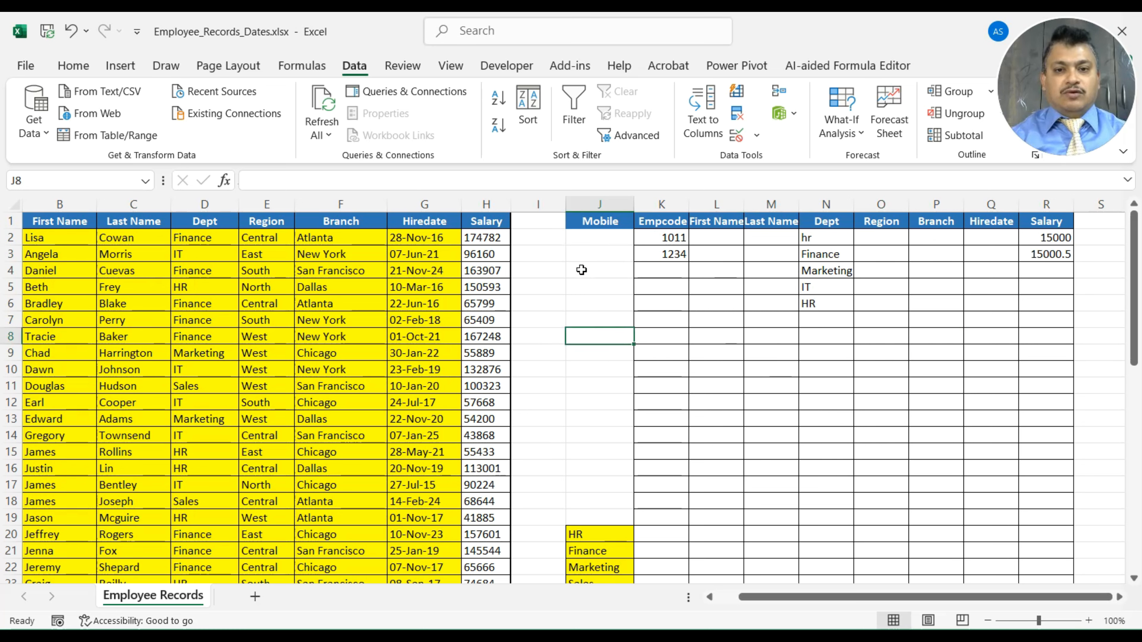
pyautogui.moveTo(72, 238); pyautogui.dragTo(433, 441)
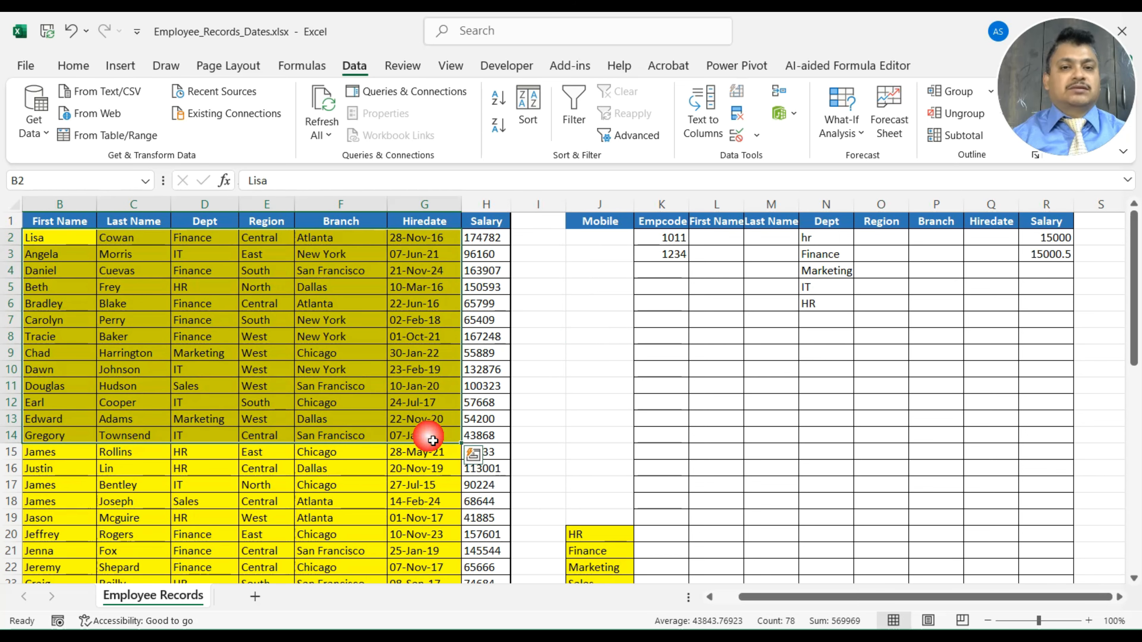
pyautogui.click(605, 290)
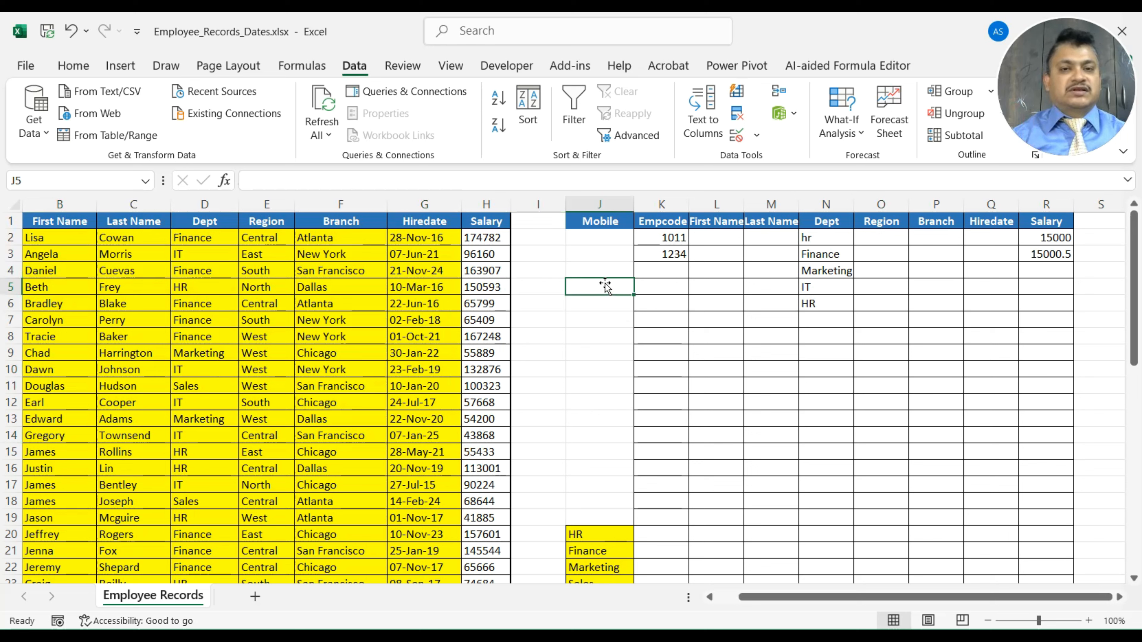
# - Apply a decimal data validation between 55000 and 100000 to the existing Salary cells H1:H51
pyautogui.click(493, 239)
pyautogui.click(489, 290)
pyautogui.click(490, 227)
pyautogui.moveTo(490, 227); pyautogui.dragTo(499, 576)
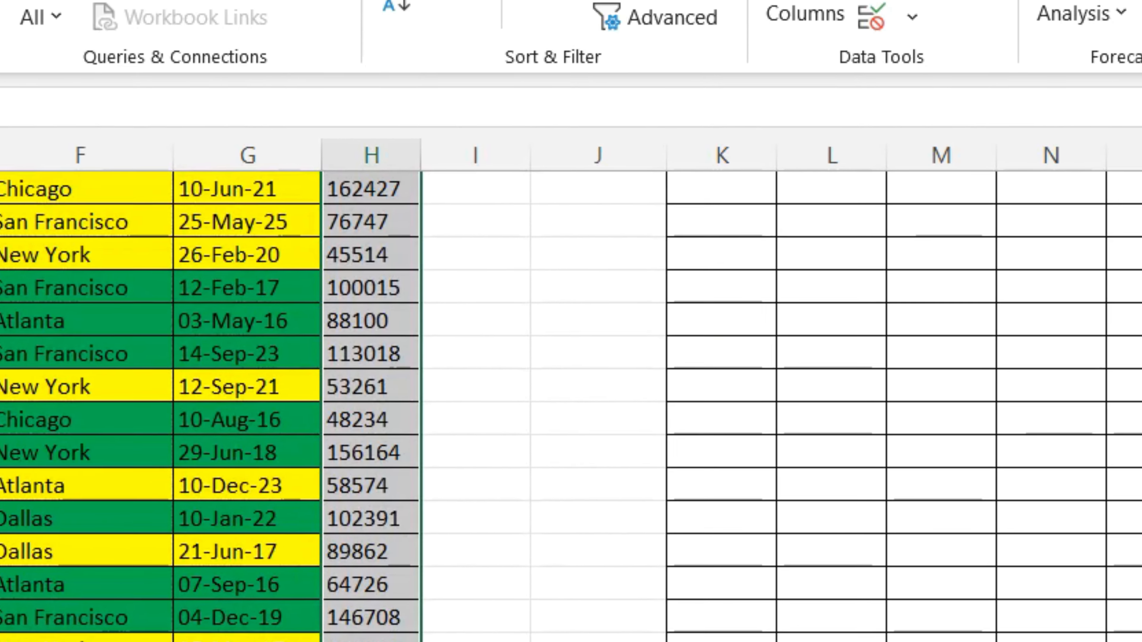
pyautogui.scroll(15, 647, 385)
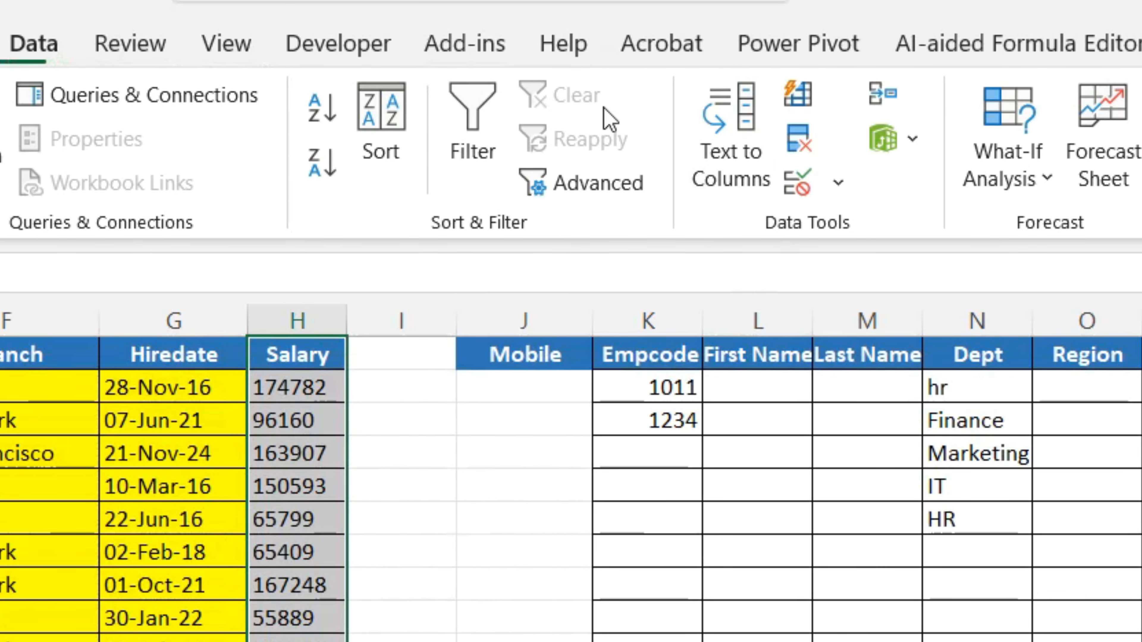
pyautogui.click(838, 184)
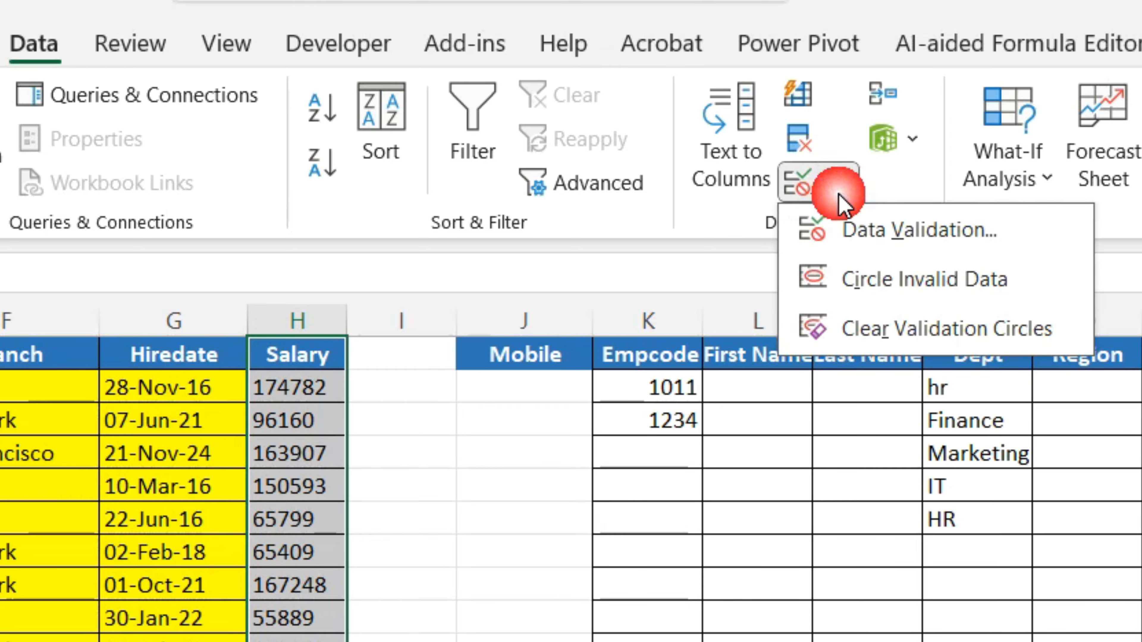
pyautogui.click(874, 234)
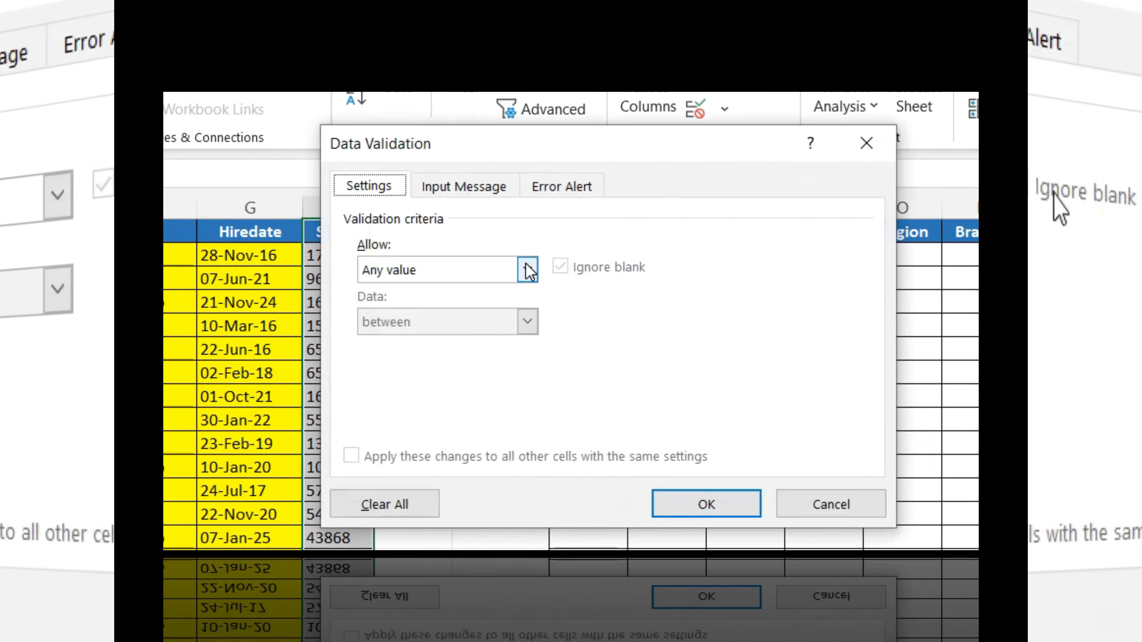
pyautogui.click(539, 283)
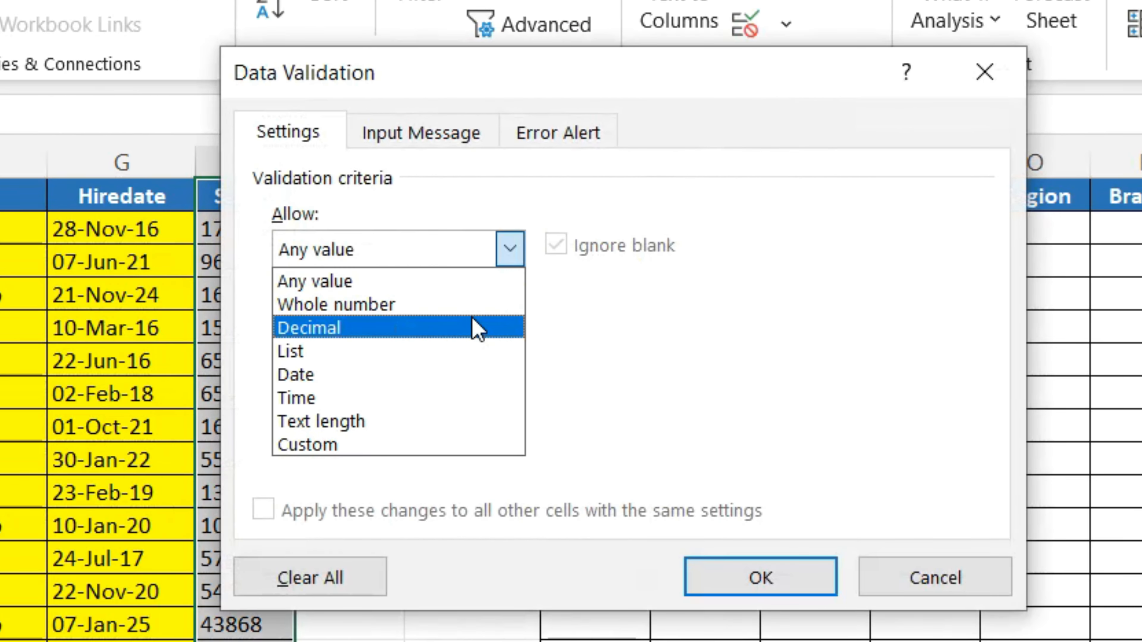
pyautogui.click(472, 327)
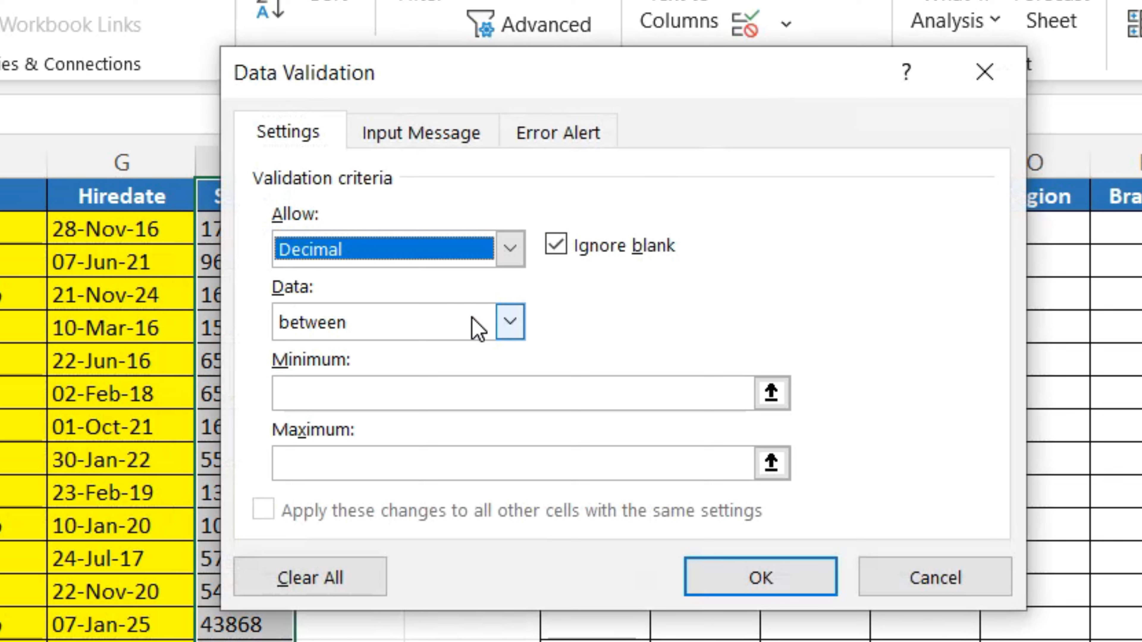
pyautogui.click(458, 410)
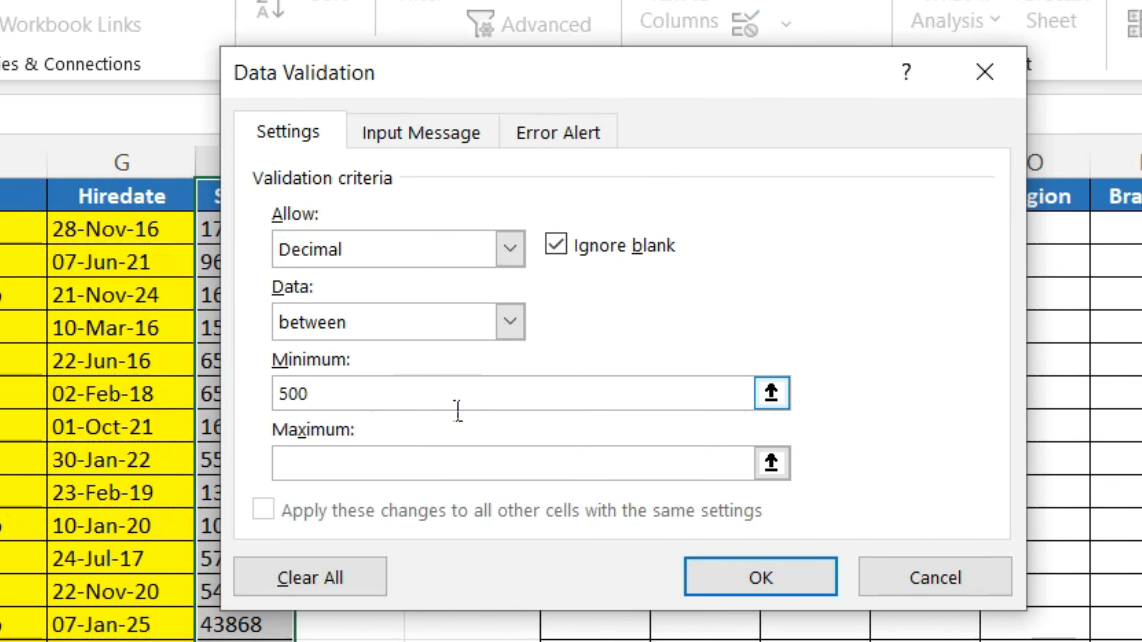
pyautogui.write('55000')
pyautogui.click(510, 472)
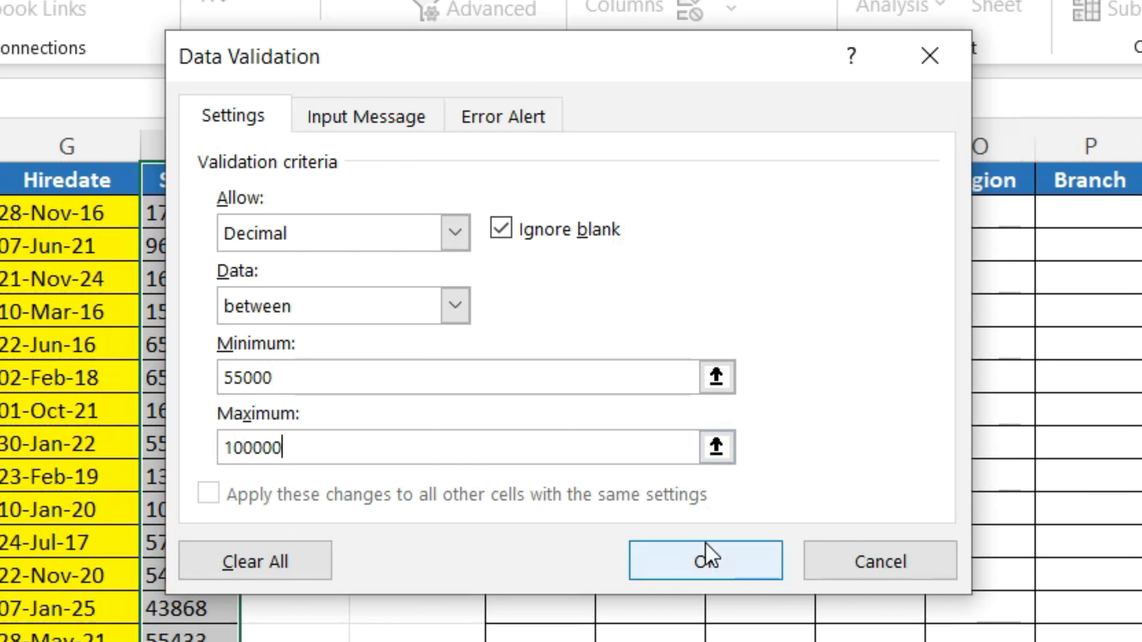
pyautogui.click(708, 562)
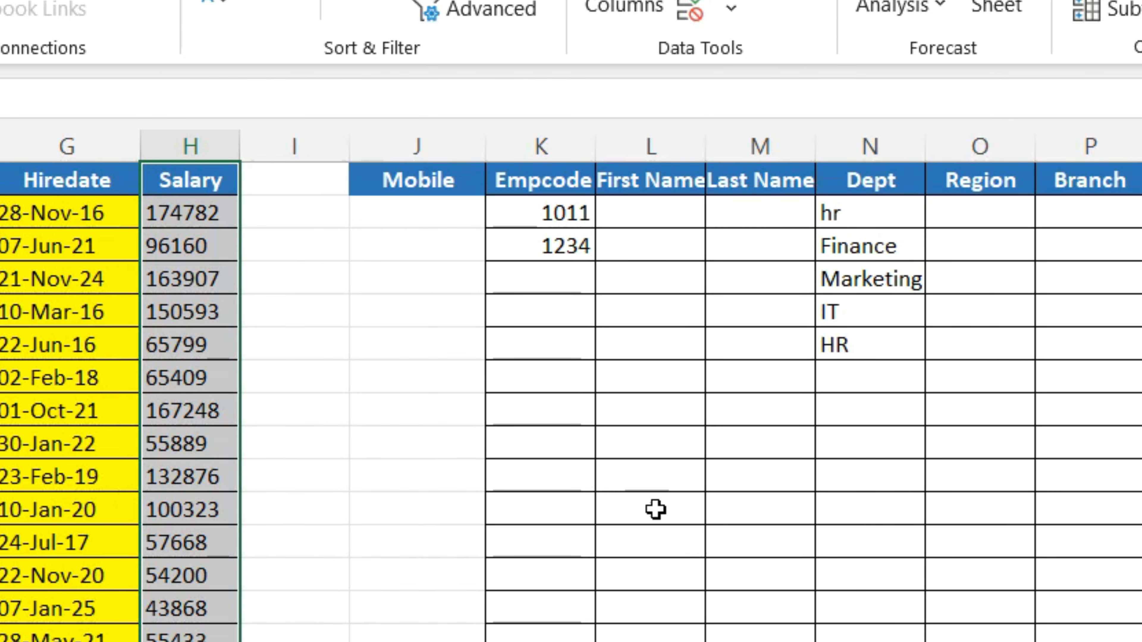
# - Circle the invalid data in the existing Salary column and look through the marked cells down to row 51
pyautogui.scroll(-3, 239, 591)
pyautogui.scroll(3, 571, 360)
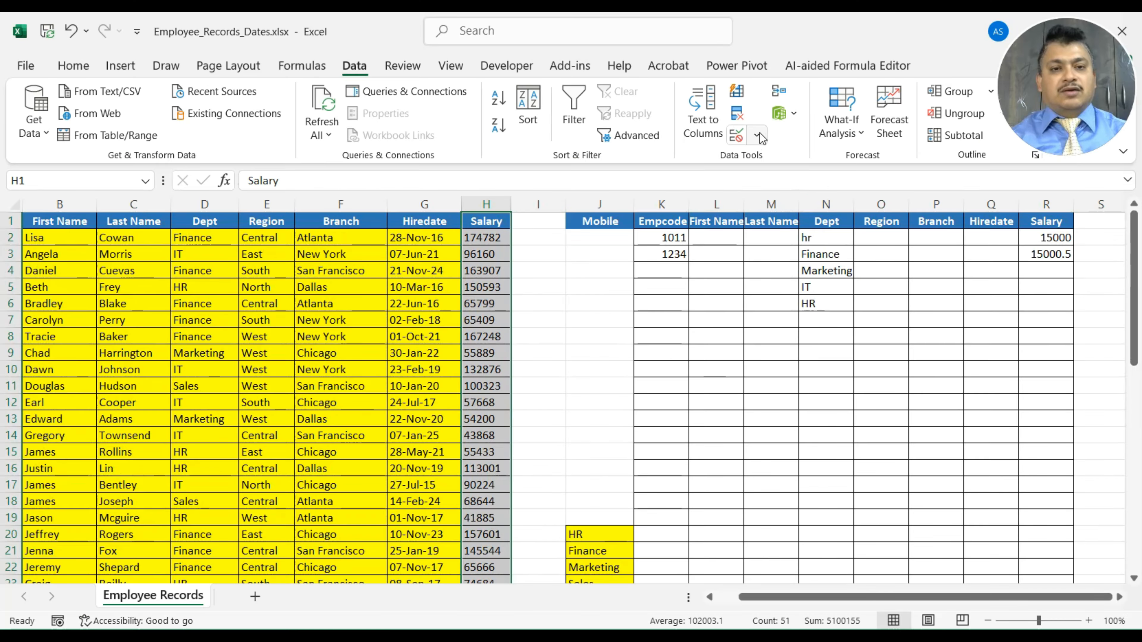
pyautogui.click(736, 10)
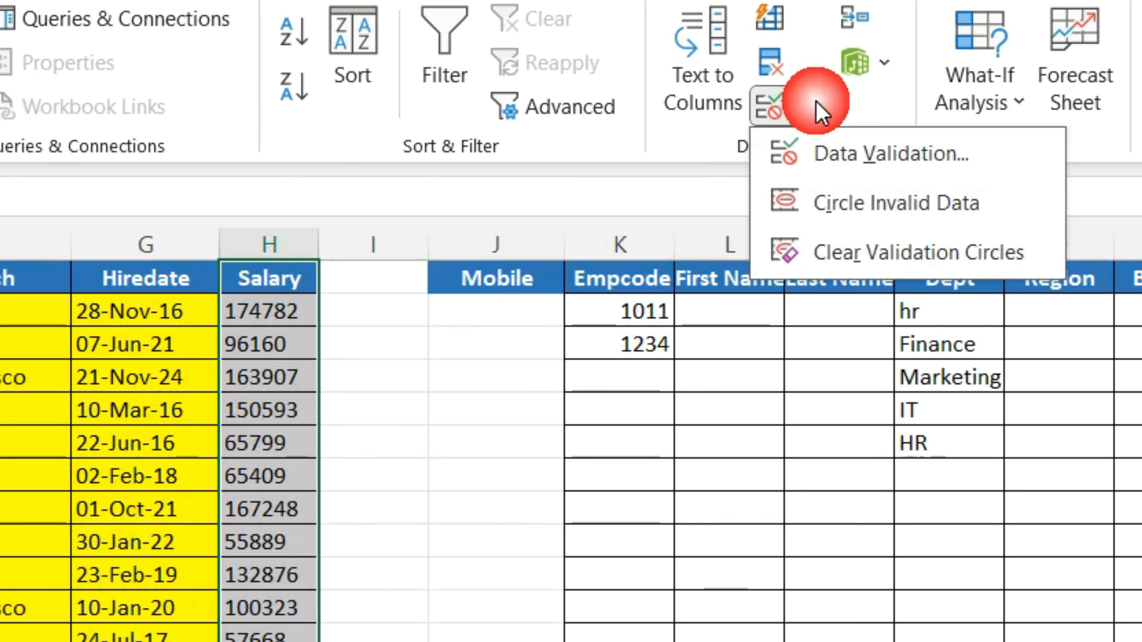
pyautogui.click(884, 219)
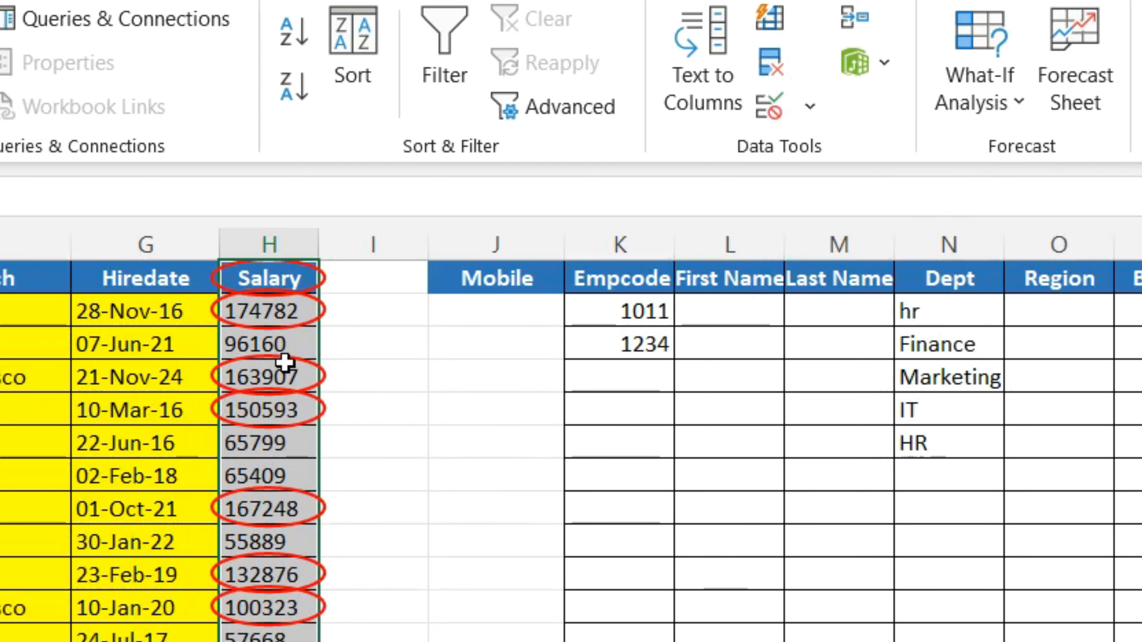
pyautogui.scroll(-1, 296, 441)
pyautogui.scroll(-10, 295, 442)
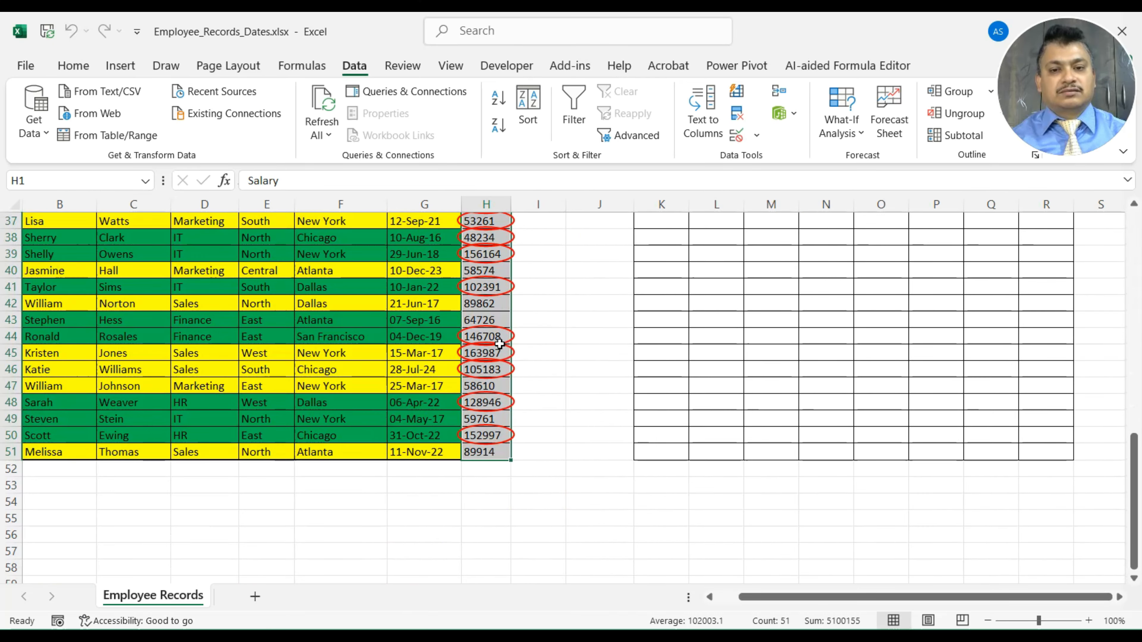
pyautogui.scroll(12, 499, 344)
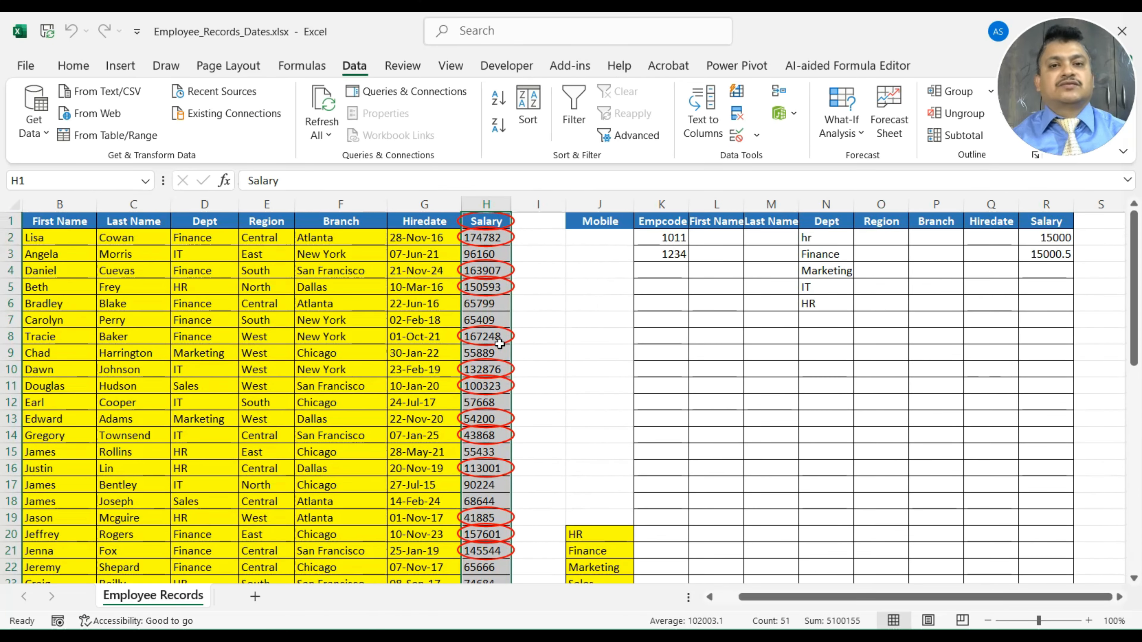
pyautogui.scroll(-1, 502, 341)
pyautogui.scroll(1, 502, 333)
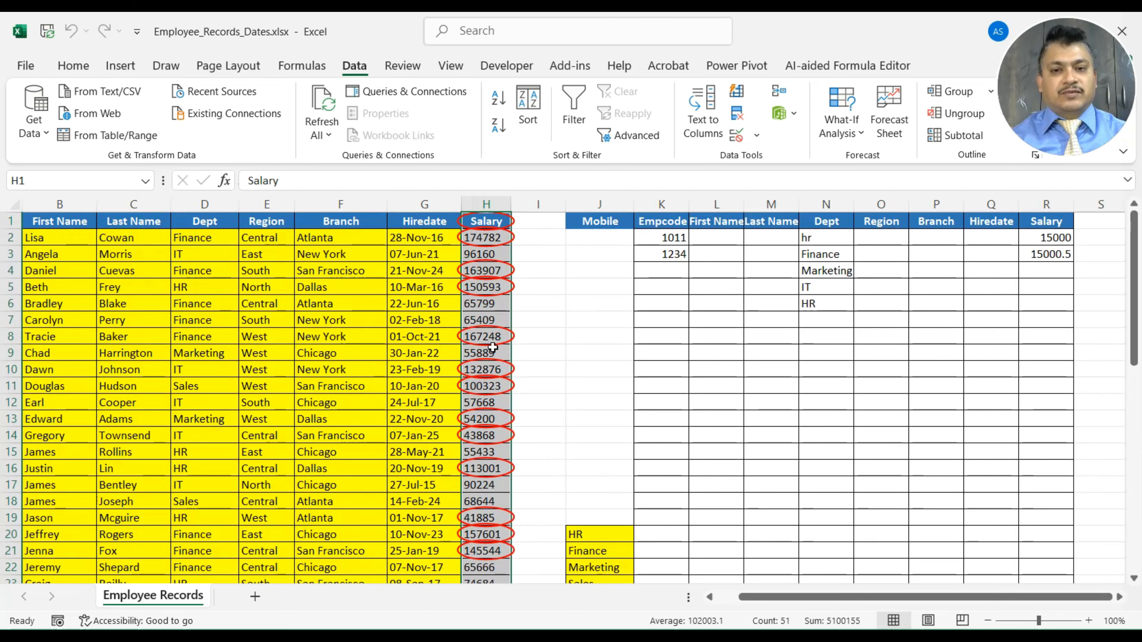
pyautogui.scroll(-8, 483, 501)
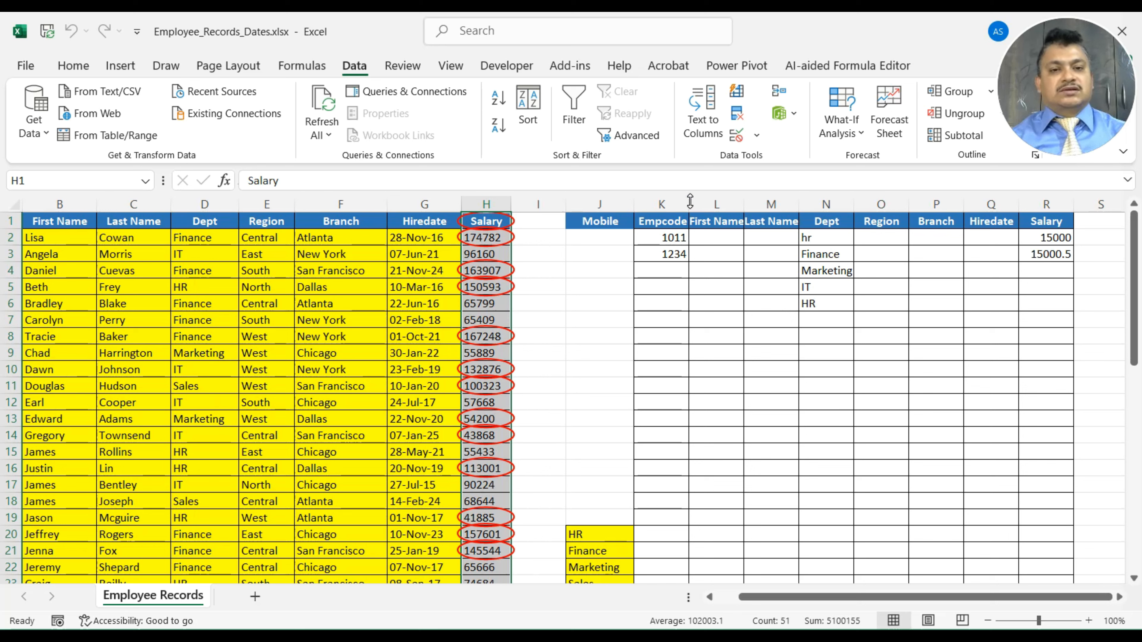
# - Clear all data validation from the existing Salary cells H1:H51 and deselect the range
pyautogui.click(756, 137)
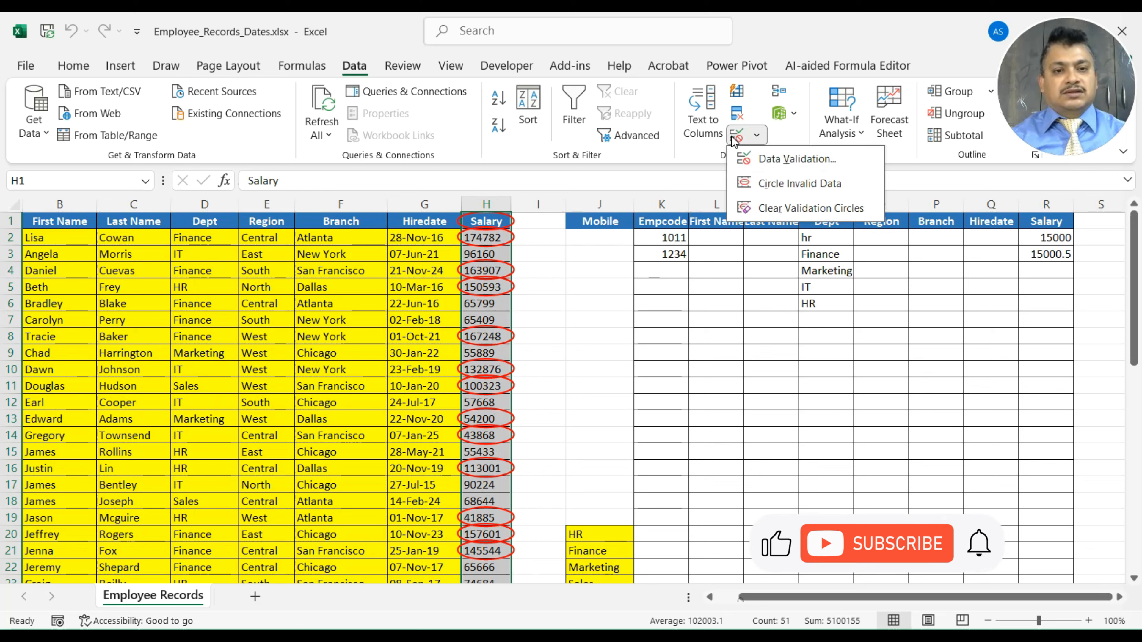
pyautogui.click(791, 159)
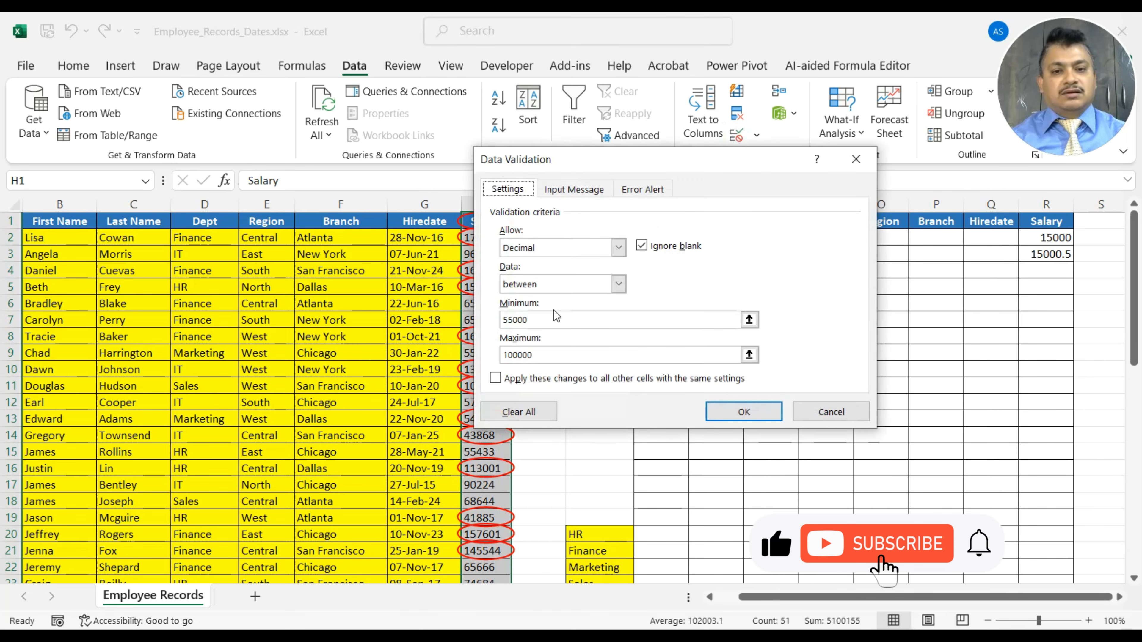
pyautogui.click(519, 411)
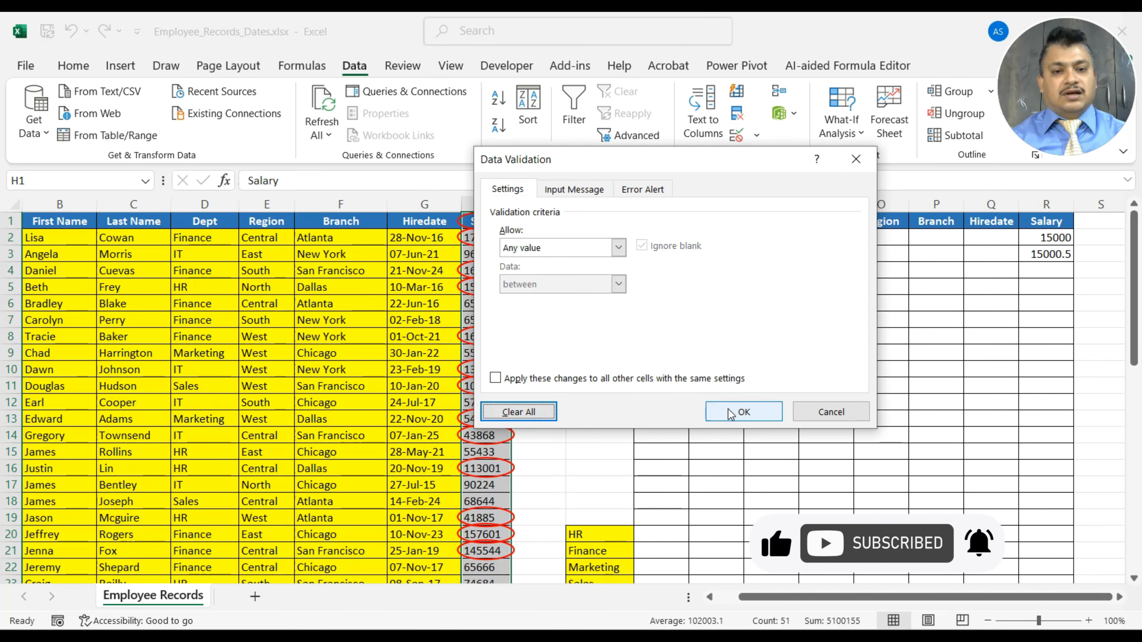
pyautogui.click(742, 411)
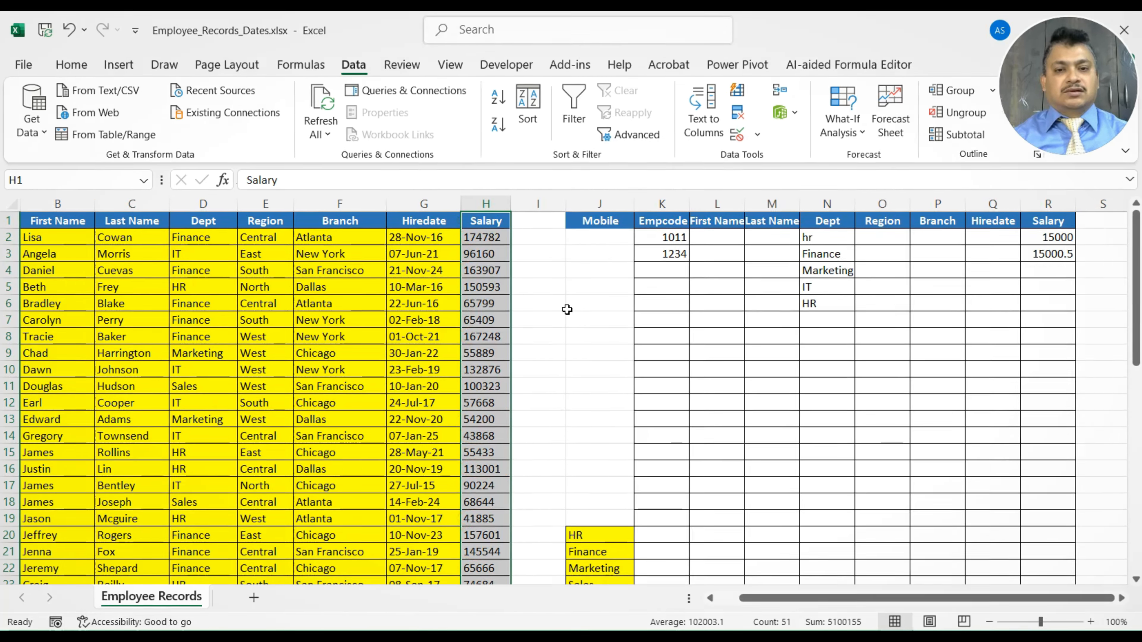
pyautogui.click(560, 303)
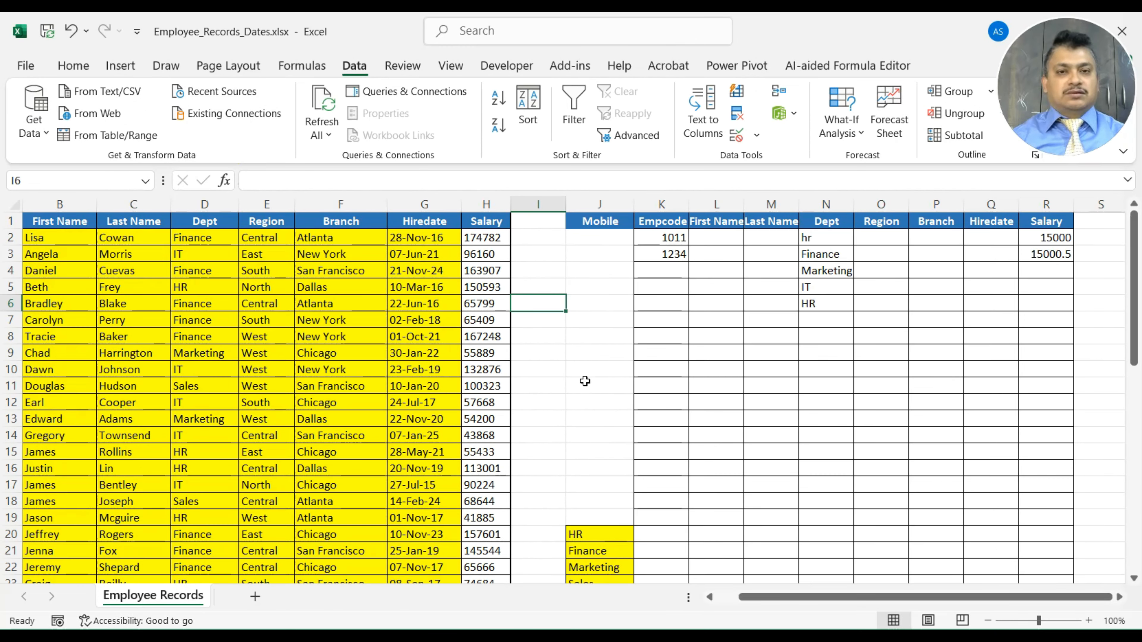